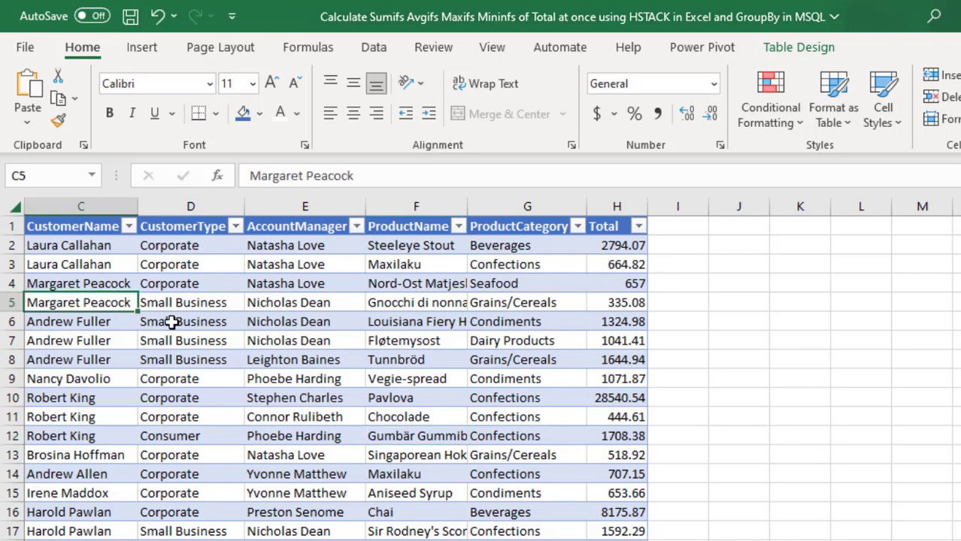
Step: Examine the table on the Data sheet, checking its table name and the workbook's list of defined names
drag(133, 302, 317, 400)
click(460, 376)
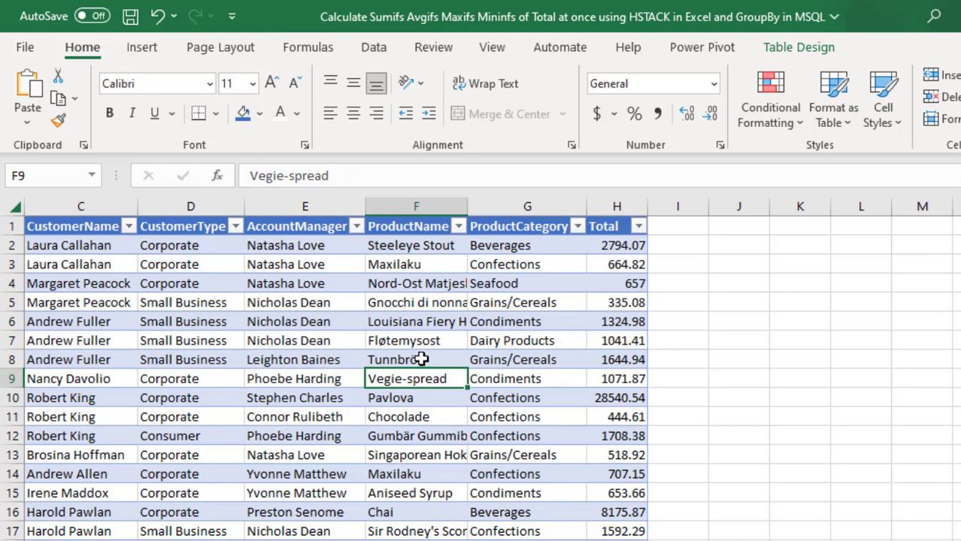
click(803, 47)
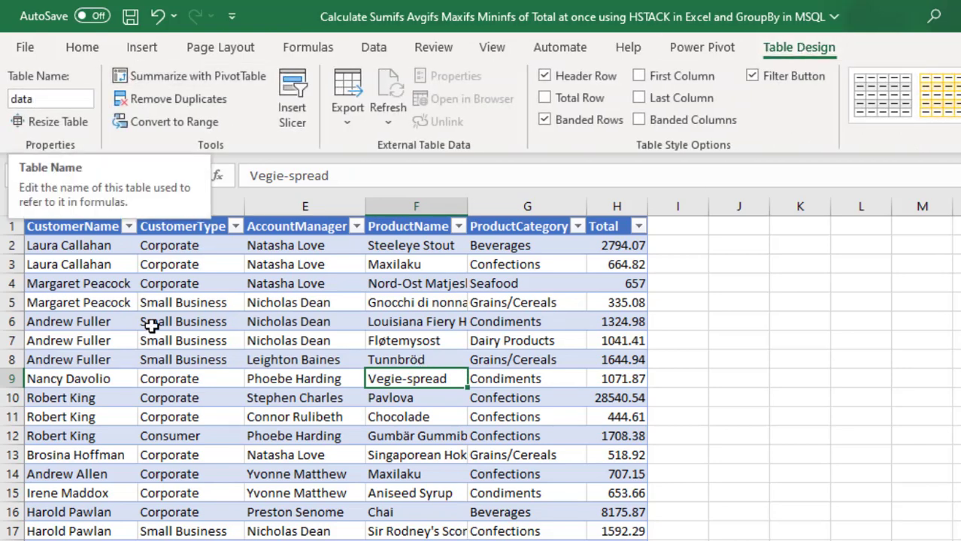
click(183, 336)
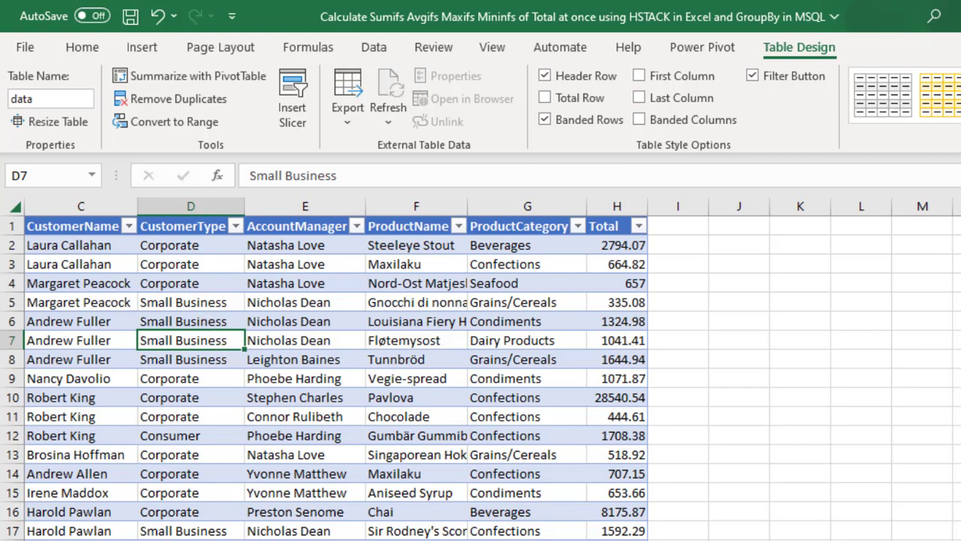
click(207, 371)
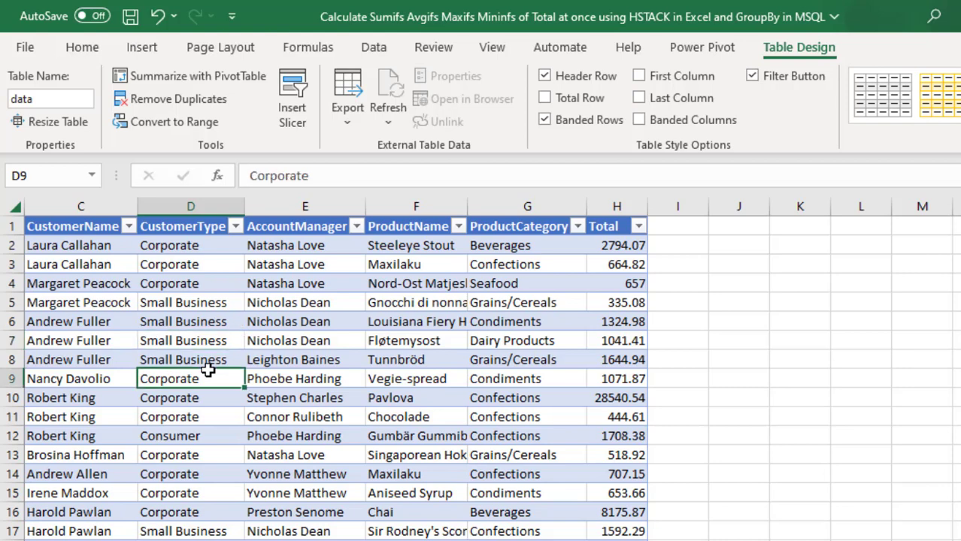
click(92, 175)
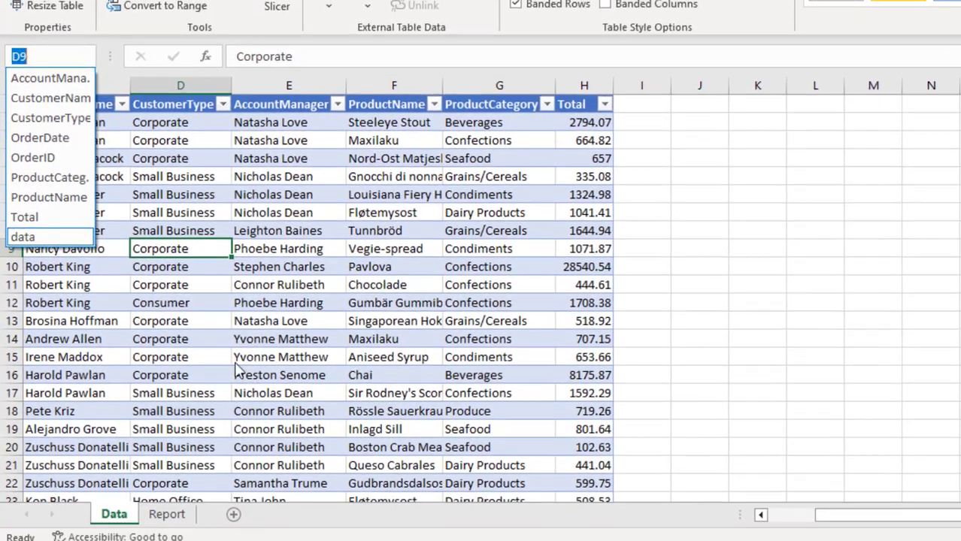
key(Escape)
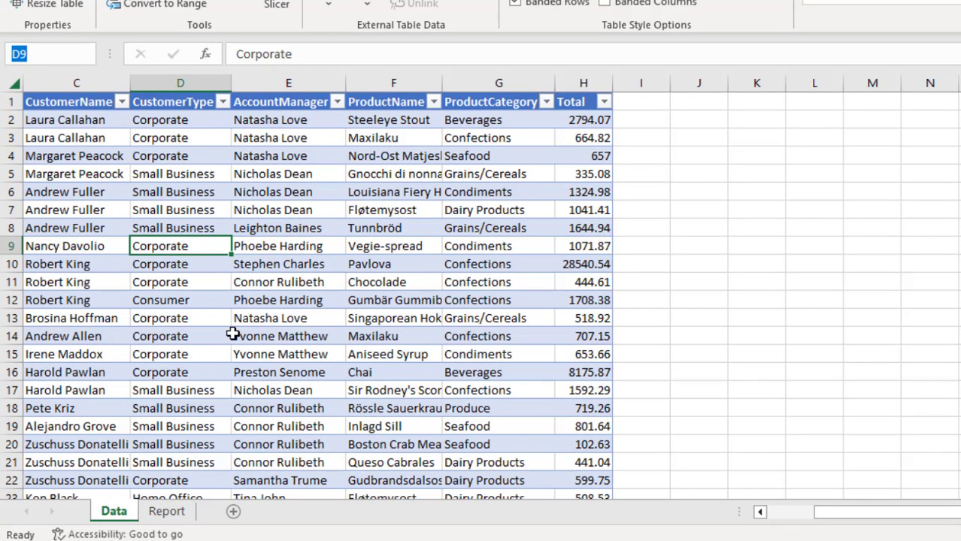
Step: Open the Report sheet and review its AccountManager and CustomerType combinations in columns A and B
click(166, 512)
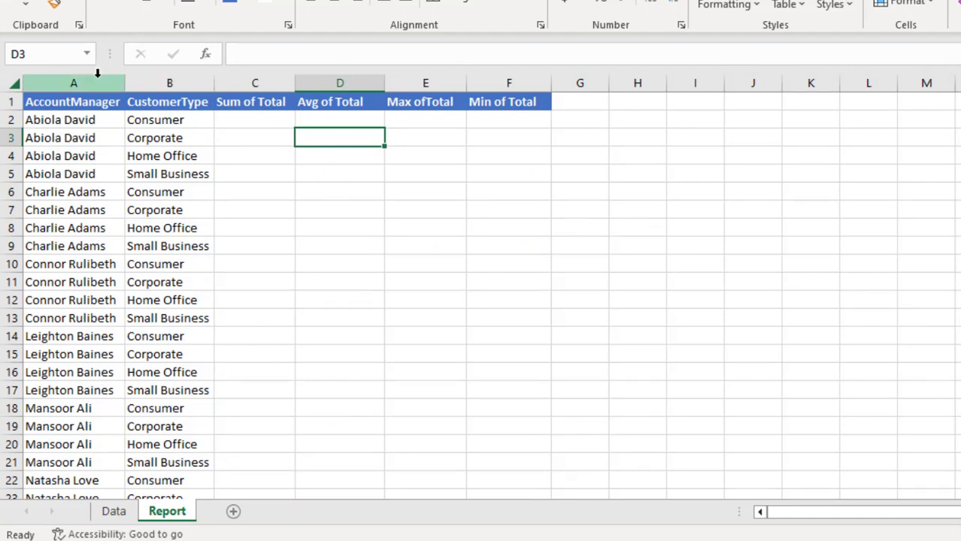
drag(77, 115, 79, 354)
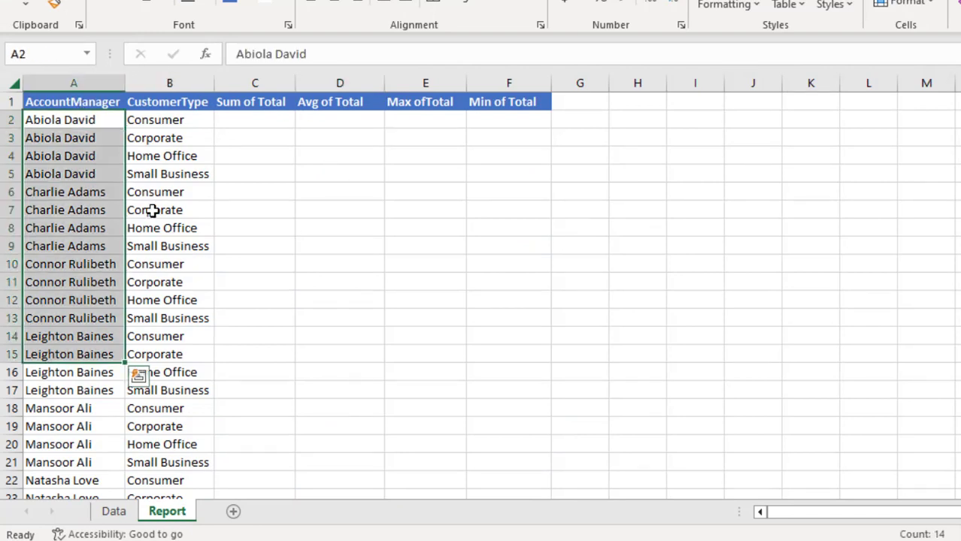
drag(165, 124, 158, 316)
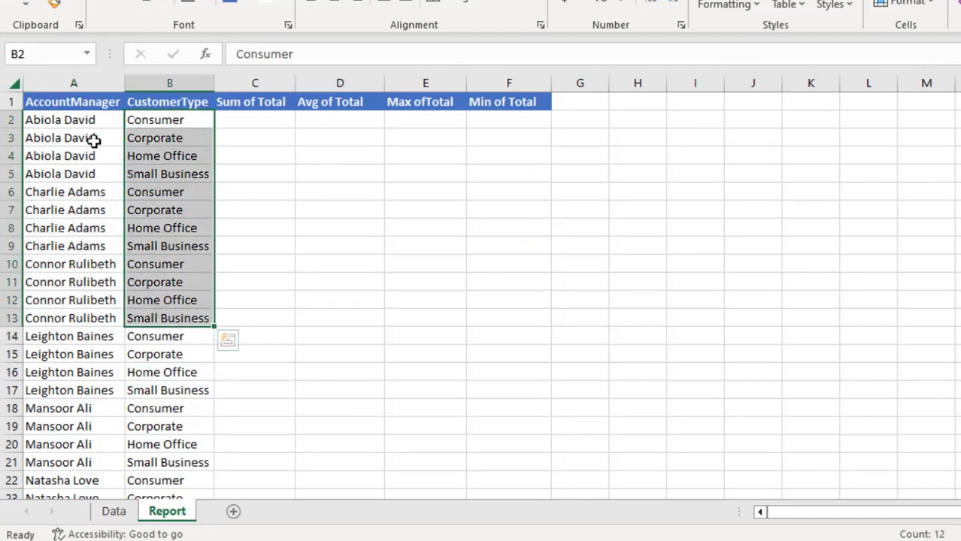
drag(157, 124, 163, 174)
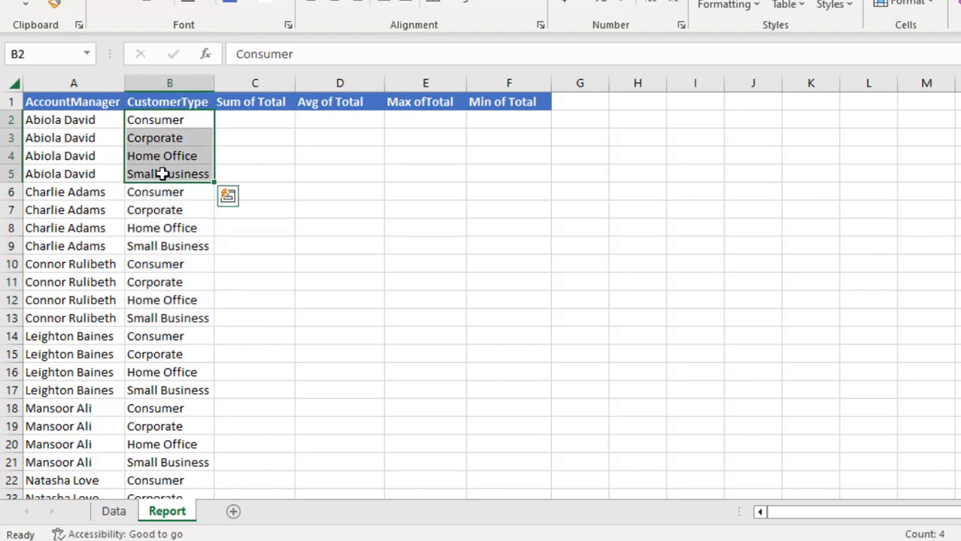
drag(40, 122, 45, 174)
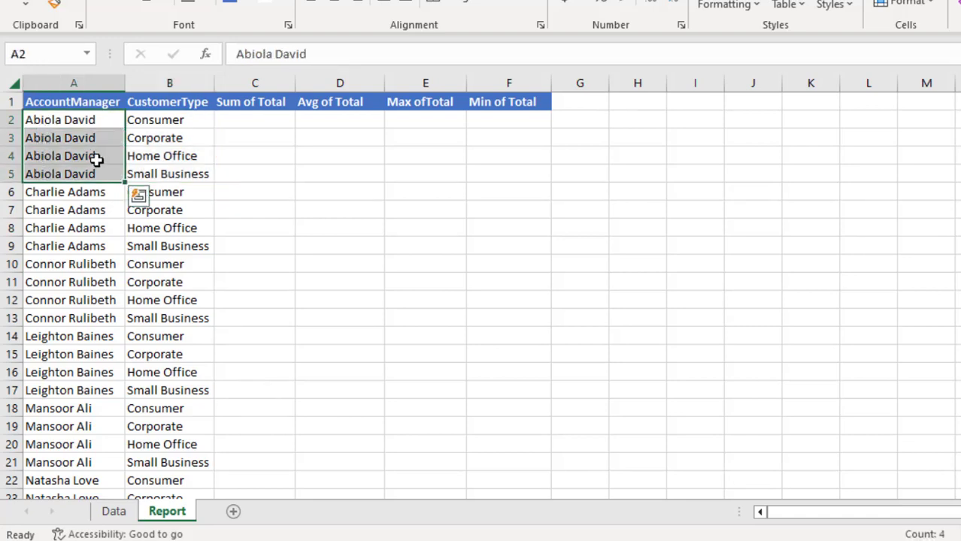
drag(75, 122, 139, 126)
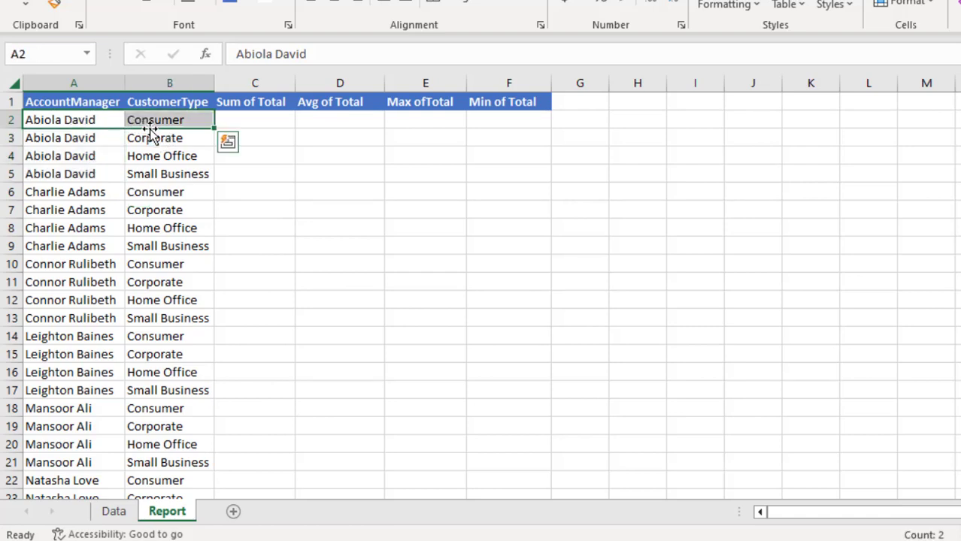
click(85, 138)
drag(84, 137, 144, 139)
drag(78, 154, 145, 167)
drag(89, 176, 151, 183)
click(144, 176)
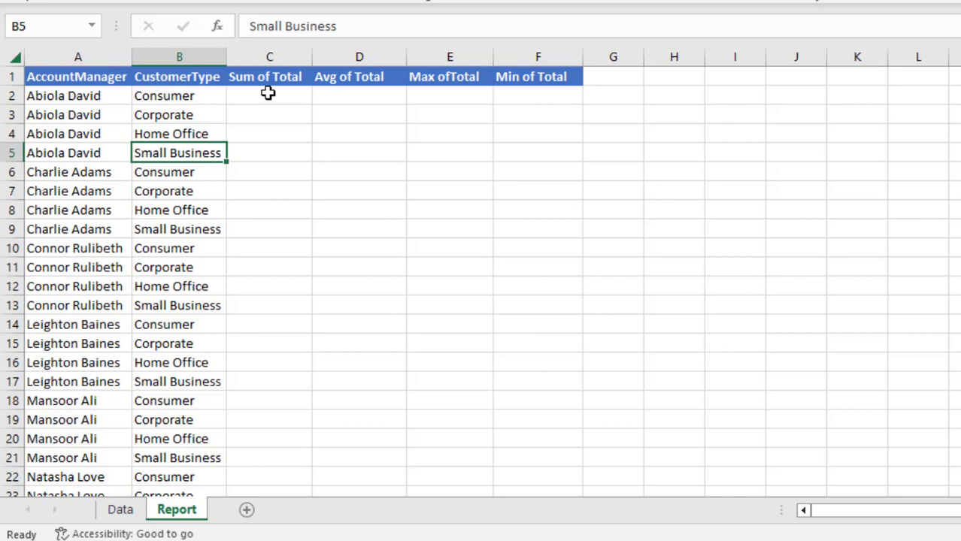
Step: Start a formula in cell C2 with HSTACK and nest a SUMIFS function as its first array
click(268, 92)
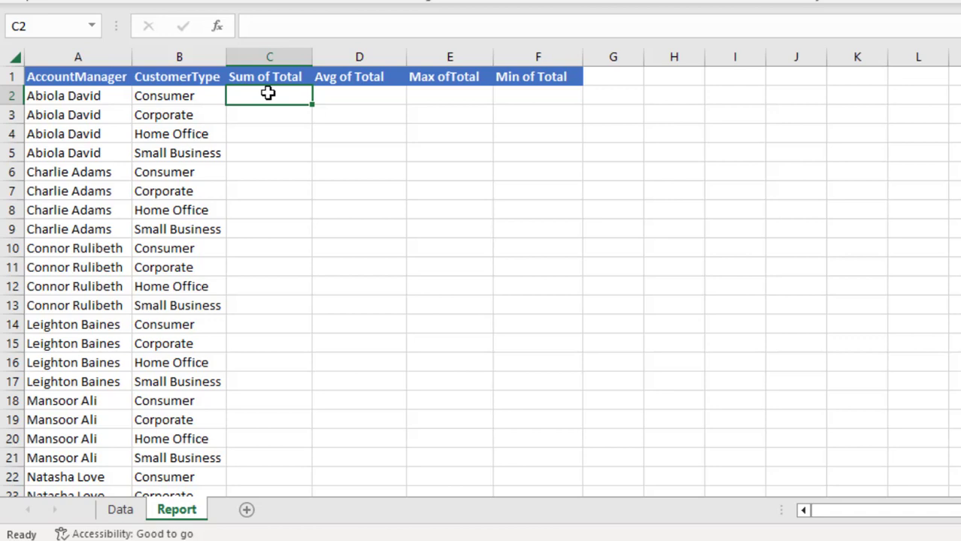
text(=)
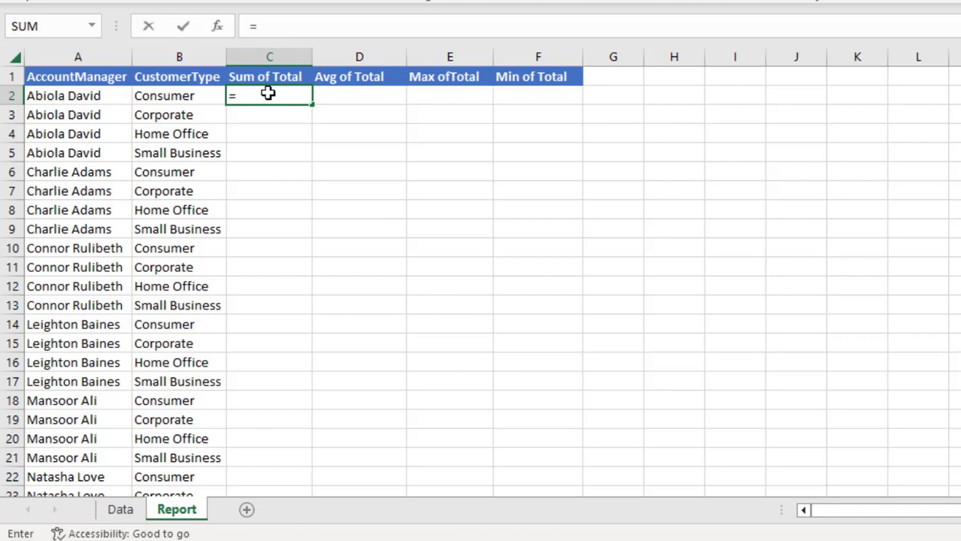
text(hs)
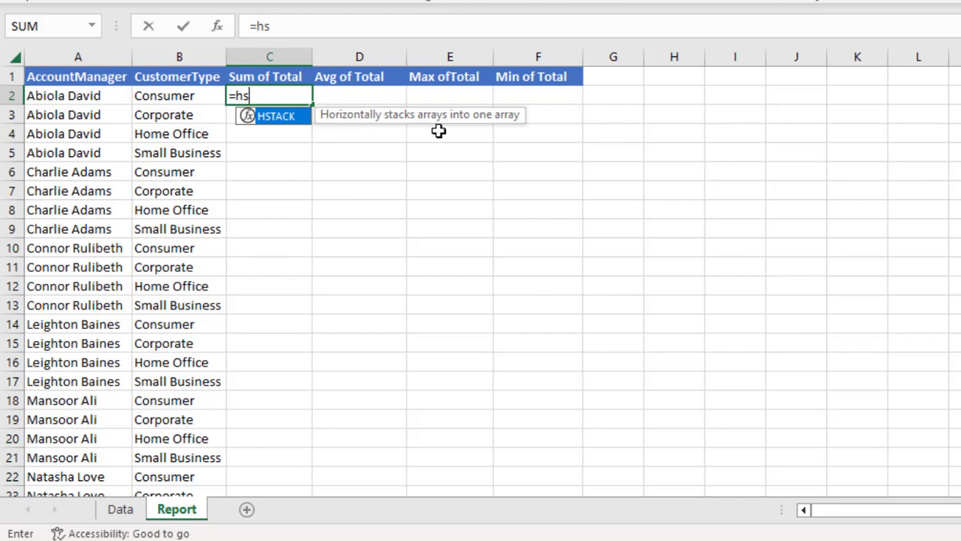
double_click(271, 117)
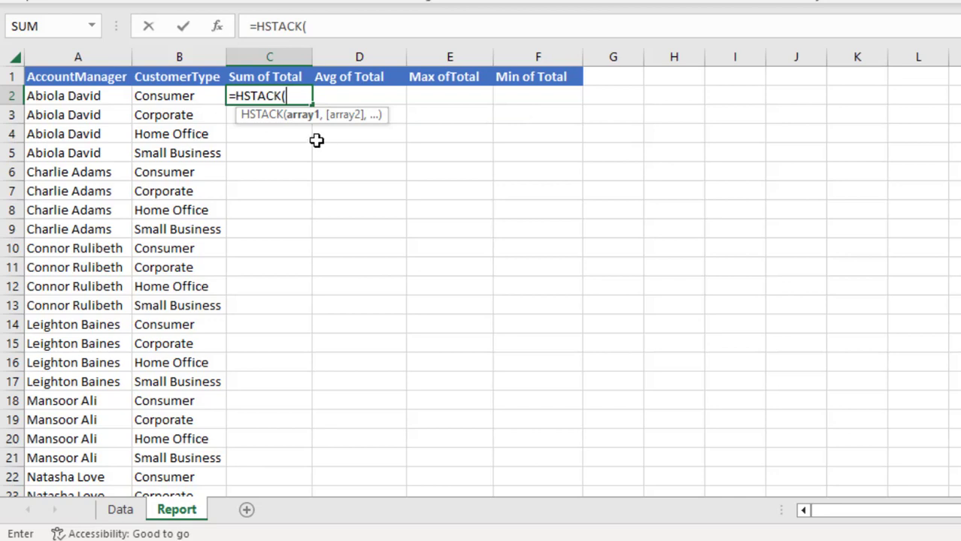
text(sum)
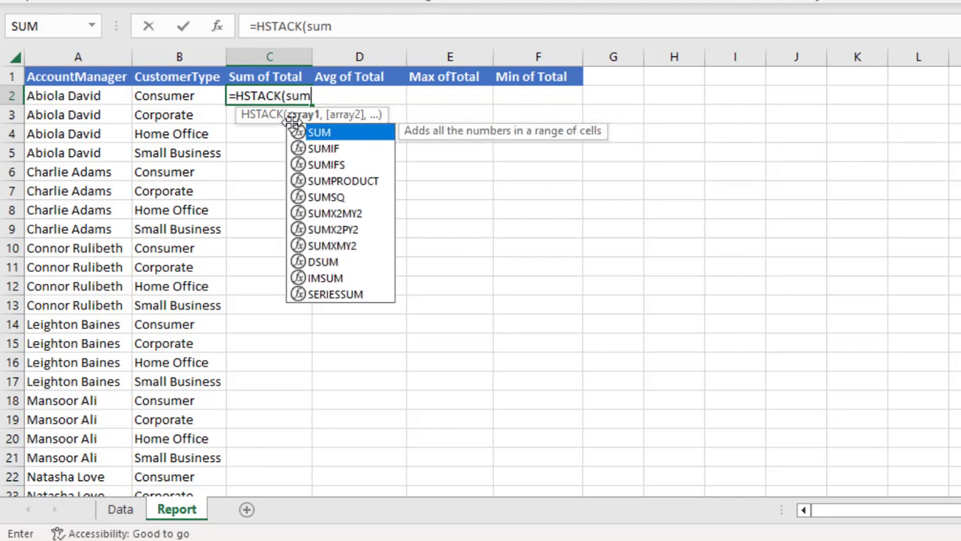
text(ifs)
key(Tab)
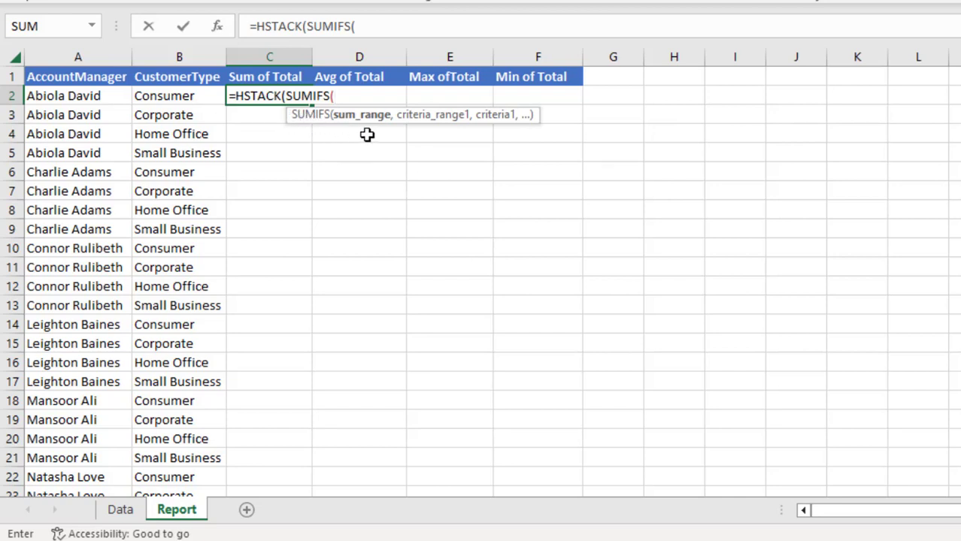
Step: Give SUMIFS the Total range to sum and match the AccountManager range against A2:A57
text(tot)
key(Tab)
text(,)
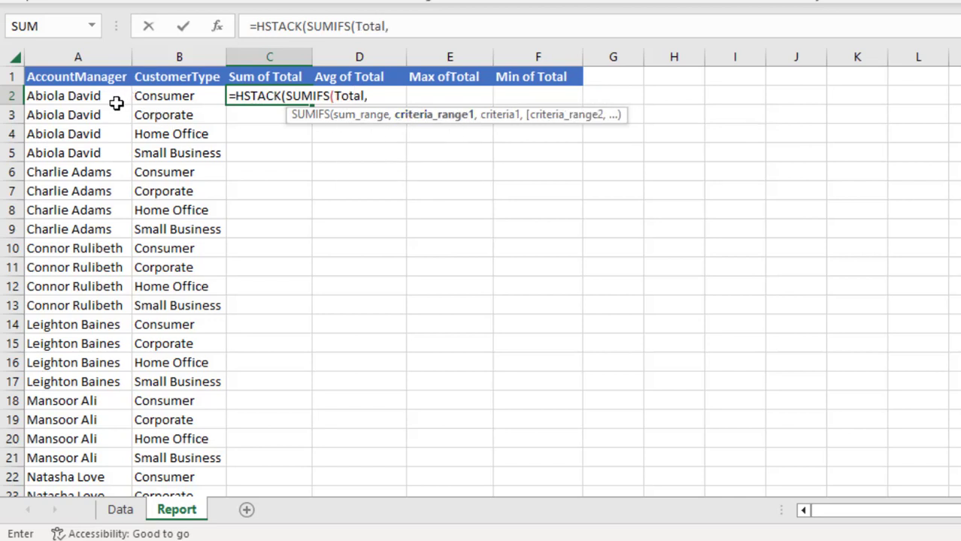
text(acc)
key(Tab)
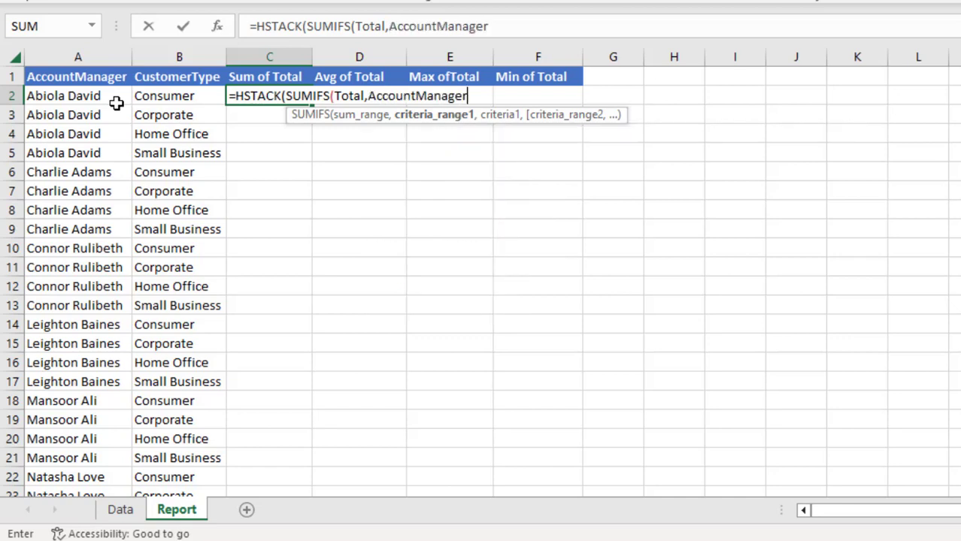
text(,)
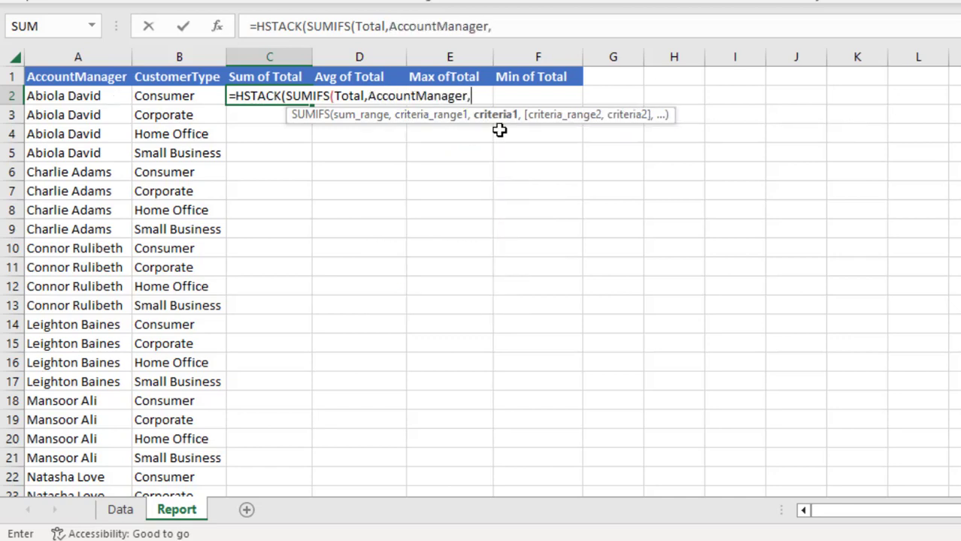
click(85, 95)
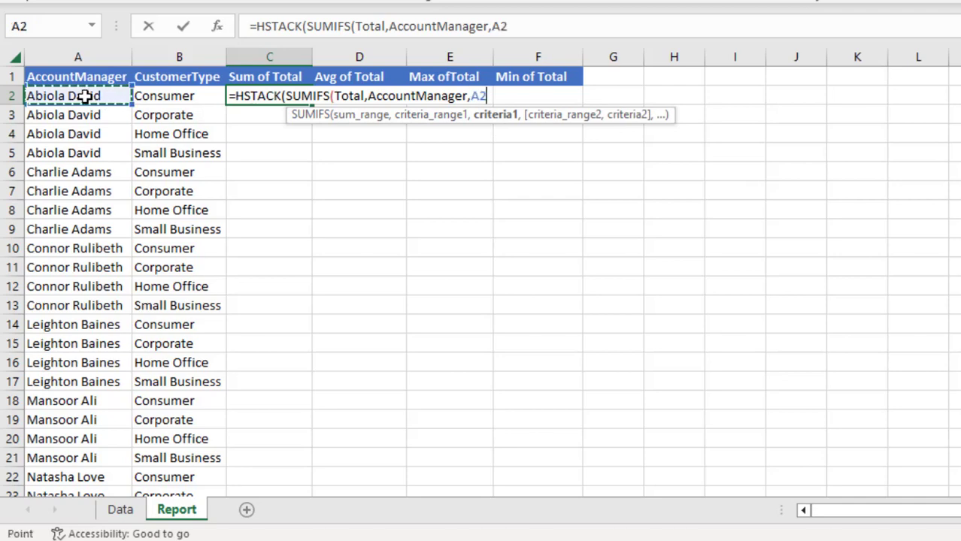
key(ctrl+shift+Down)
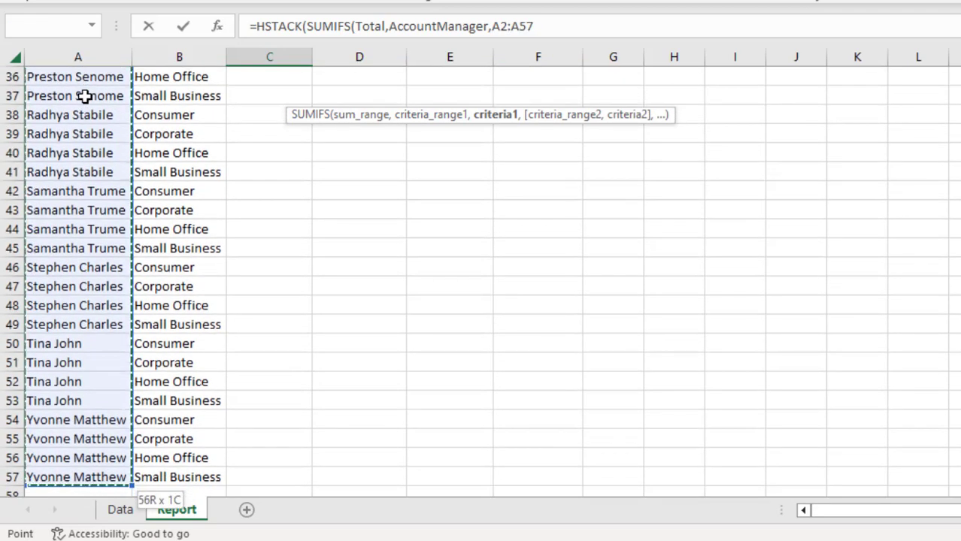
scroll(86, 95, up, 12)
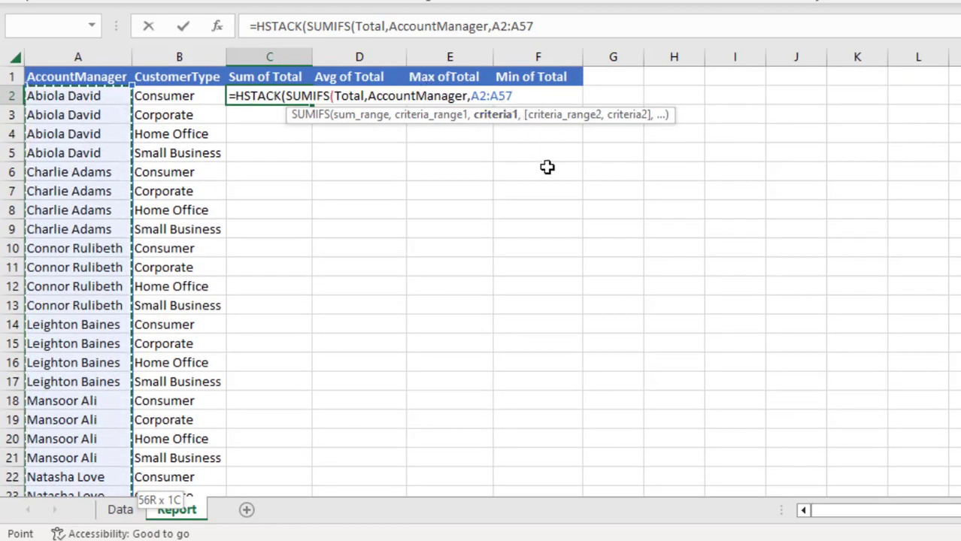
text(,)
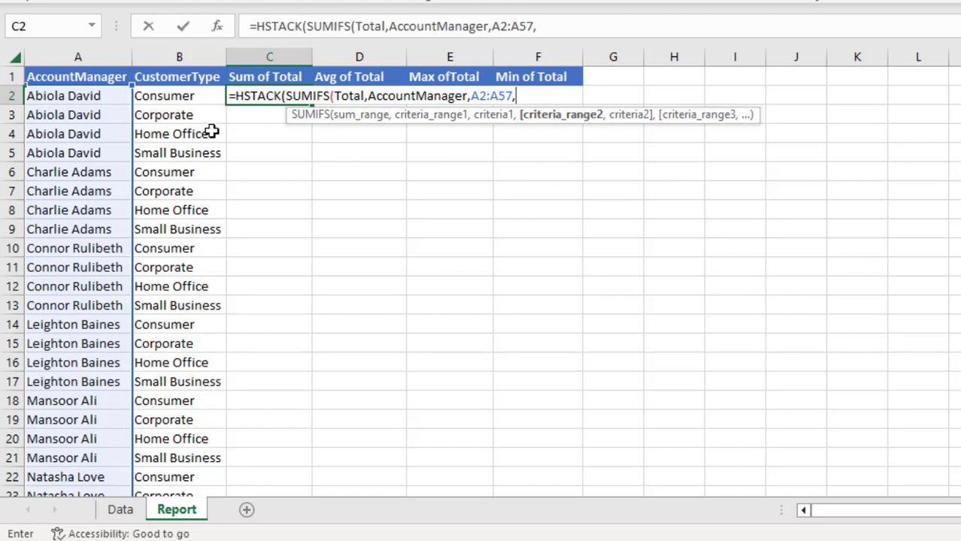
Step: Add CustomerType as the second criteria range with B2:B57 as its criteria, and close the SUMIFS function
text(cust)
key(Down)
key(Tab)
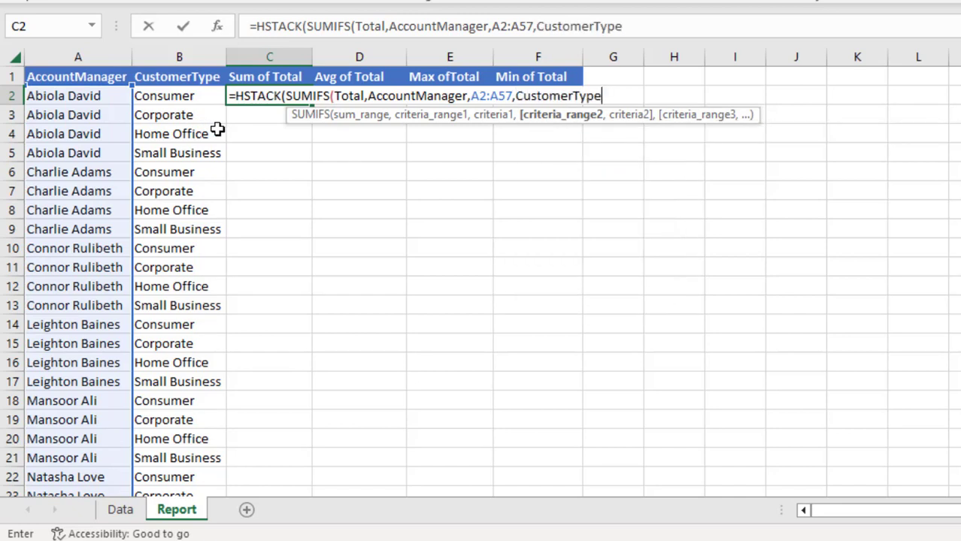
text(,)
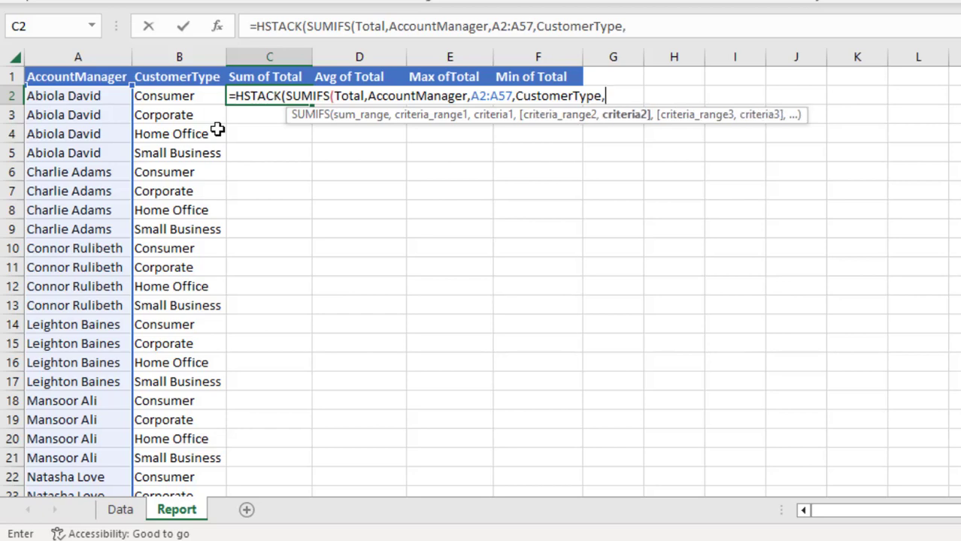
click(185, 96)
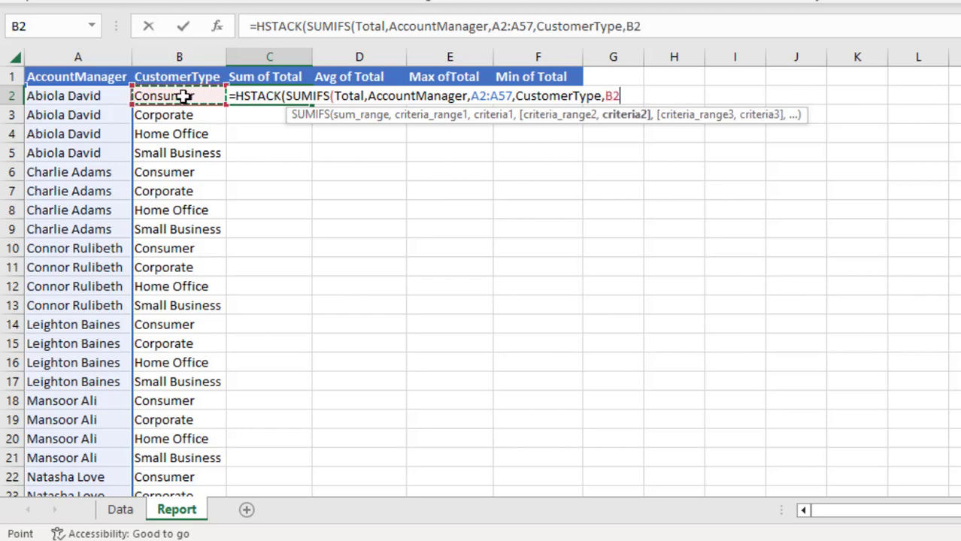
key(ctrl+shift+Down)
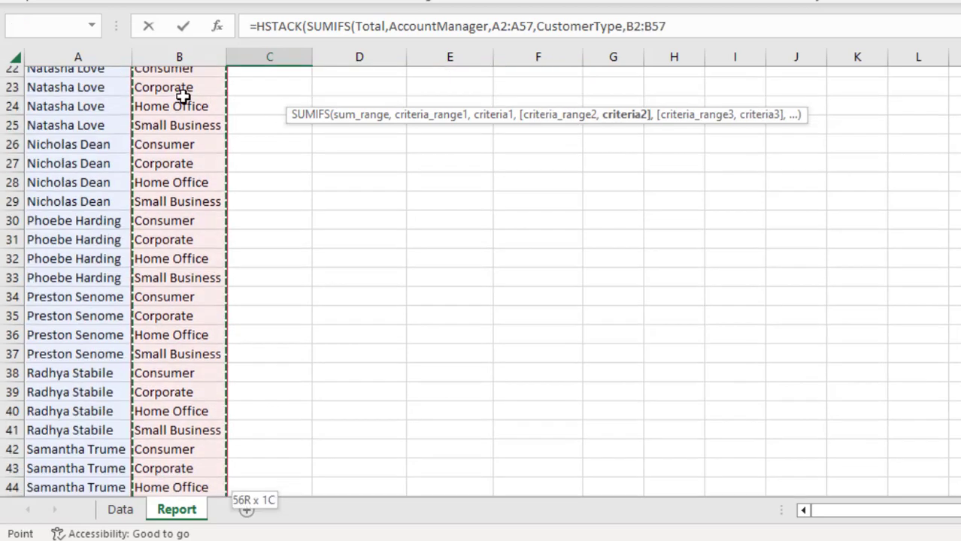
key(ctrl+BackSpace)
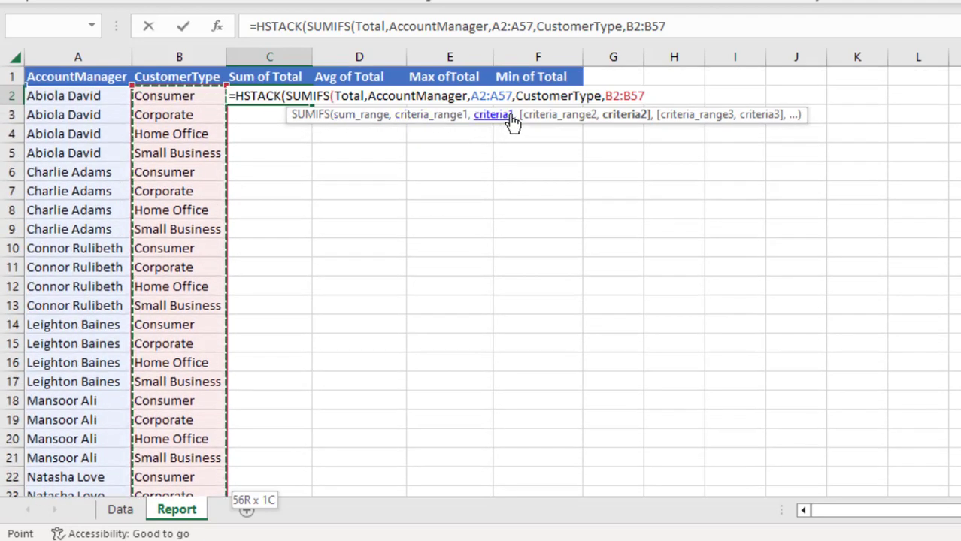
text())
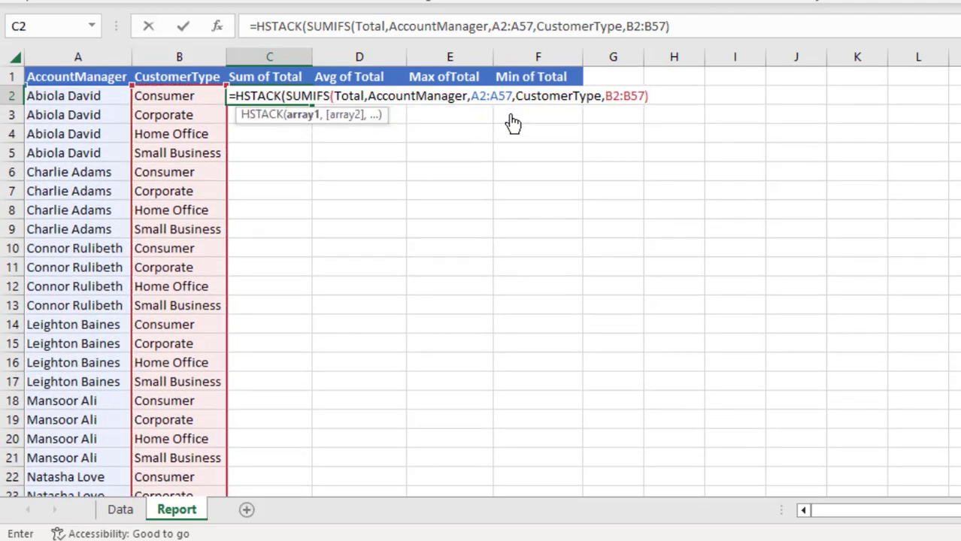
Step: Duplicate the complete SUMIFS expression as the second array of HSTACK
click(305, 117)
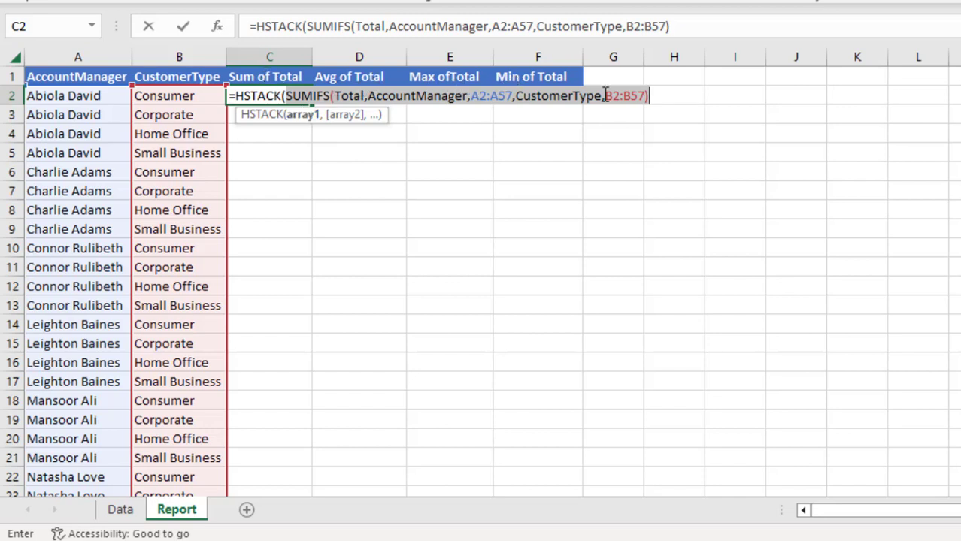
click(655, 97)
text(,)
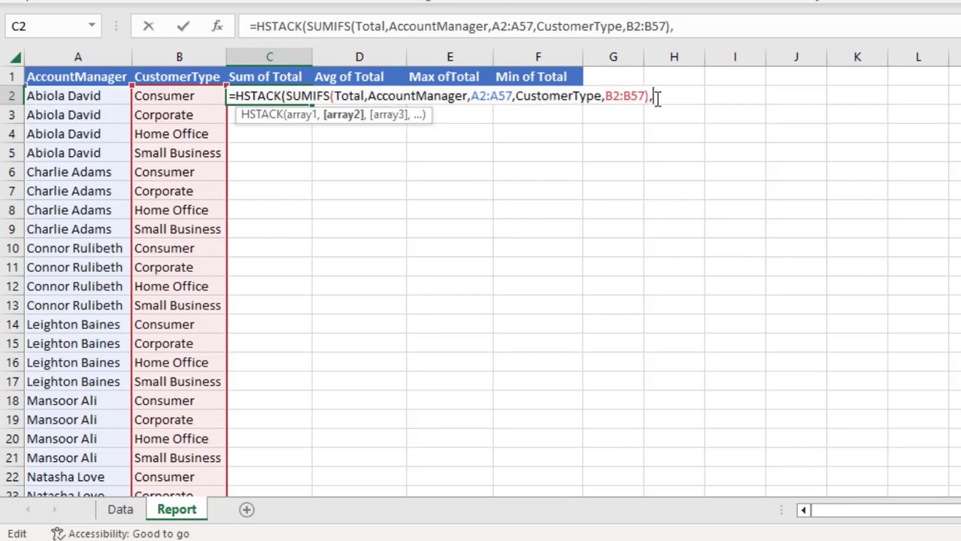
key(ctrl+v)
Step: Replace the second array's SUMIFS function name with AVERAGEIFS in the HSTACK formula
double_click(657, 97)
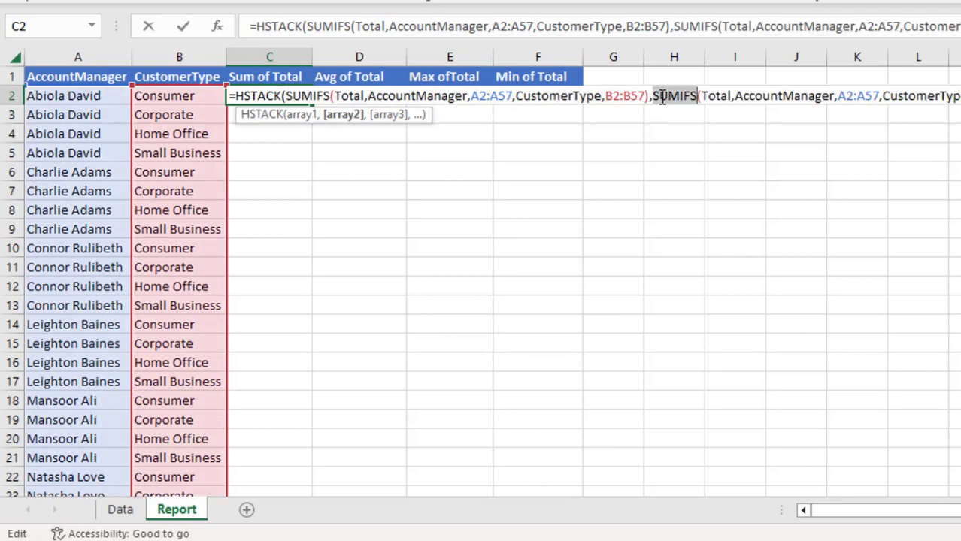
text(aver)
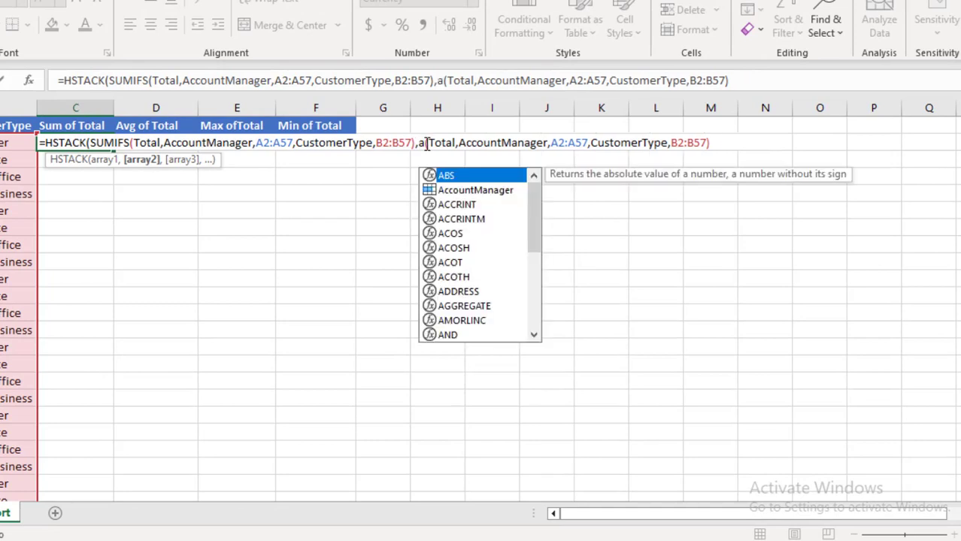
key(Down)
key(Down)
key(Down)
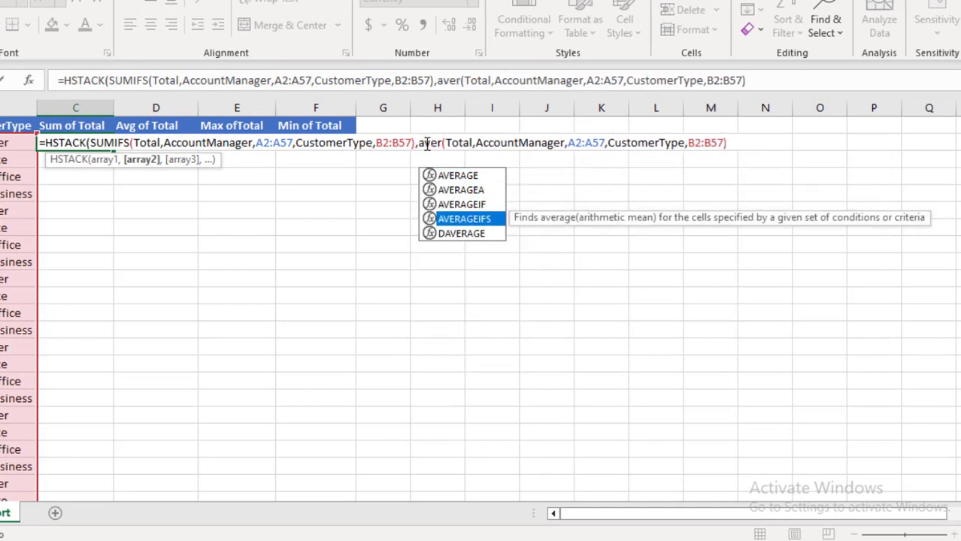
key(Tab)
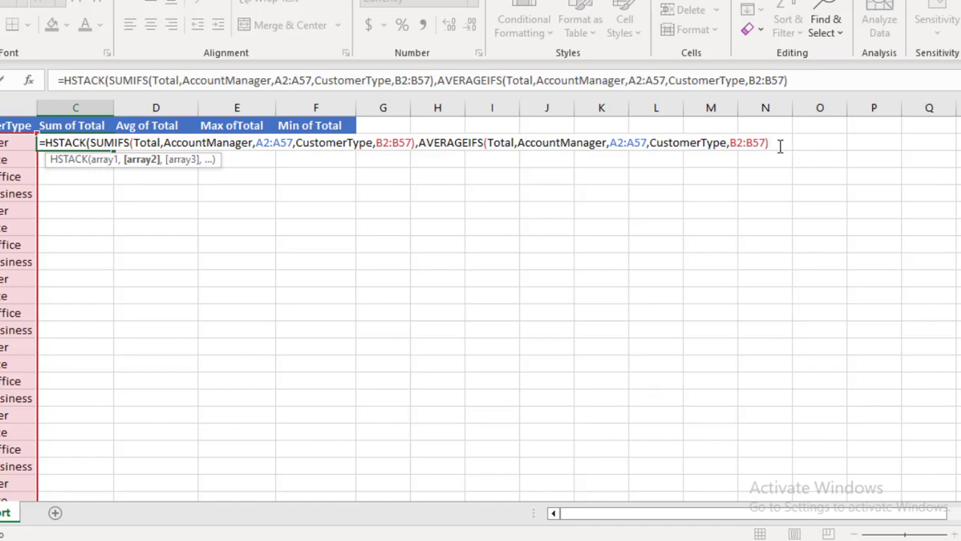
Step: Add another copy of the SUMIFS expression as the third HSTACK array and change its function to MAXIFS
text(,)
key(ctrl+v)
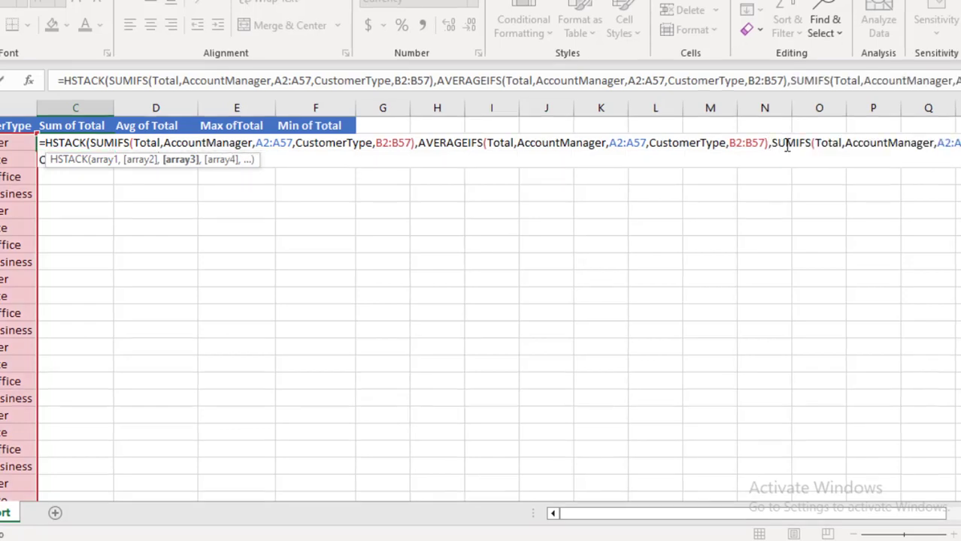
double_click(786, 143)
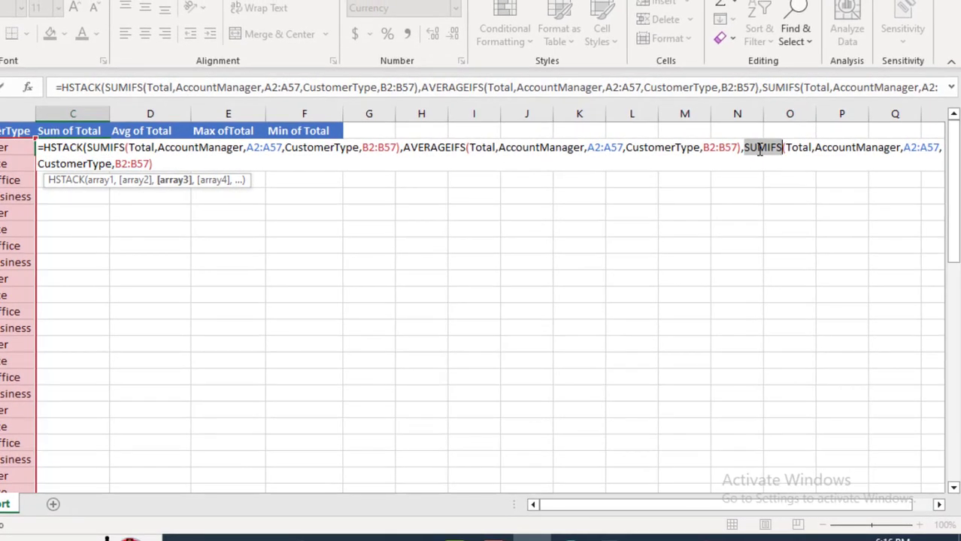
text(Maxif)
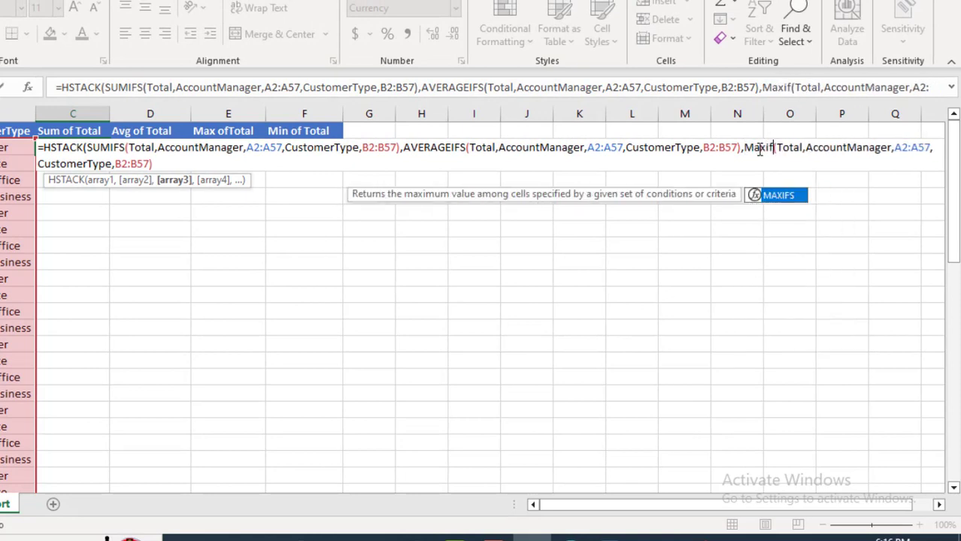
key(Tab)
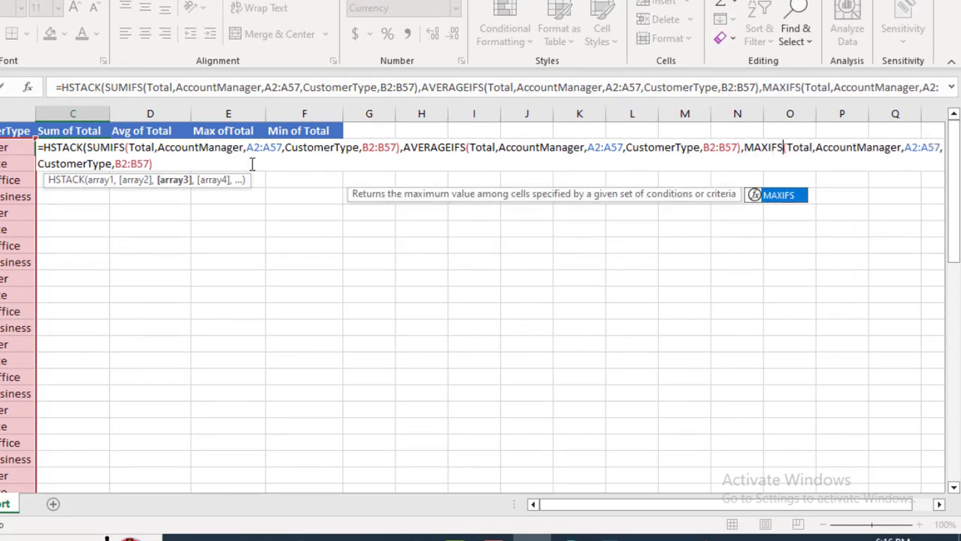
Step: Add another copy of the SUMIFS expression as the fourth HSTACK array and change its function to MINIFS
click(157, 164)
text(,)
key(ctrl+v)
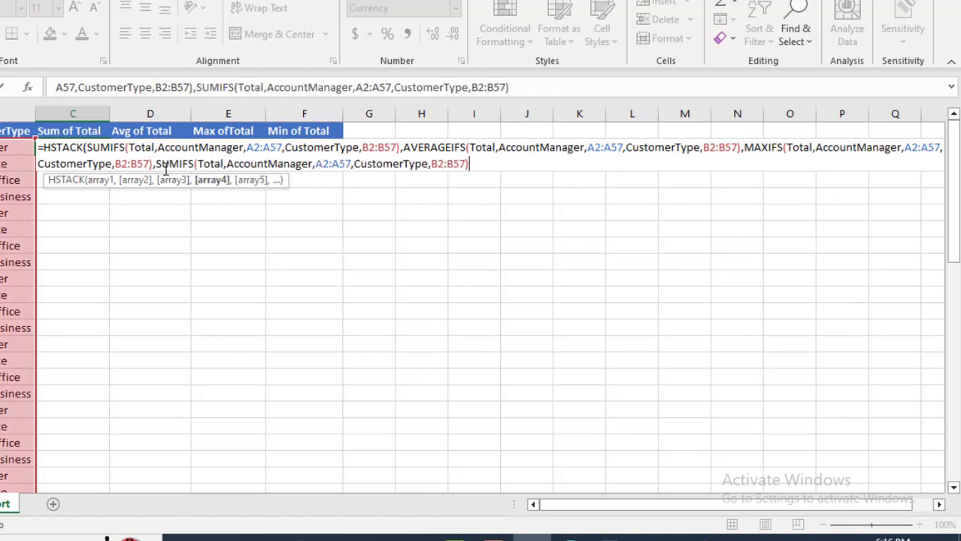
double_click(177, 164)
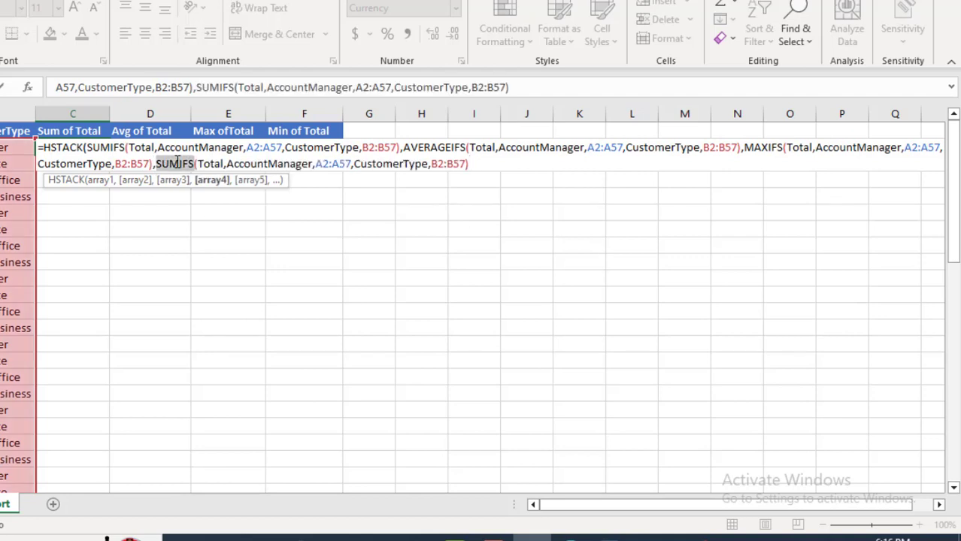
text(min)
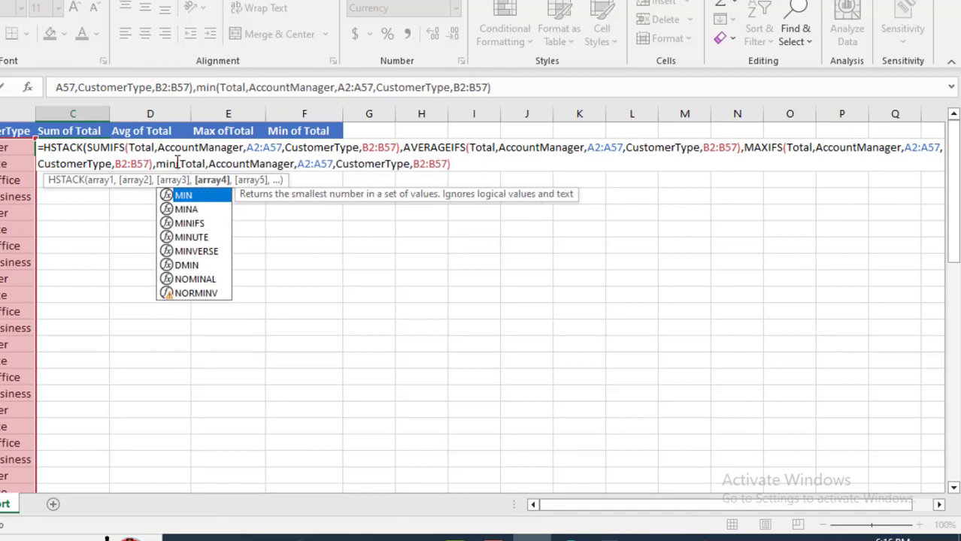
key(Down)
key(Down)
key(Tab)
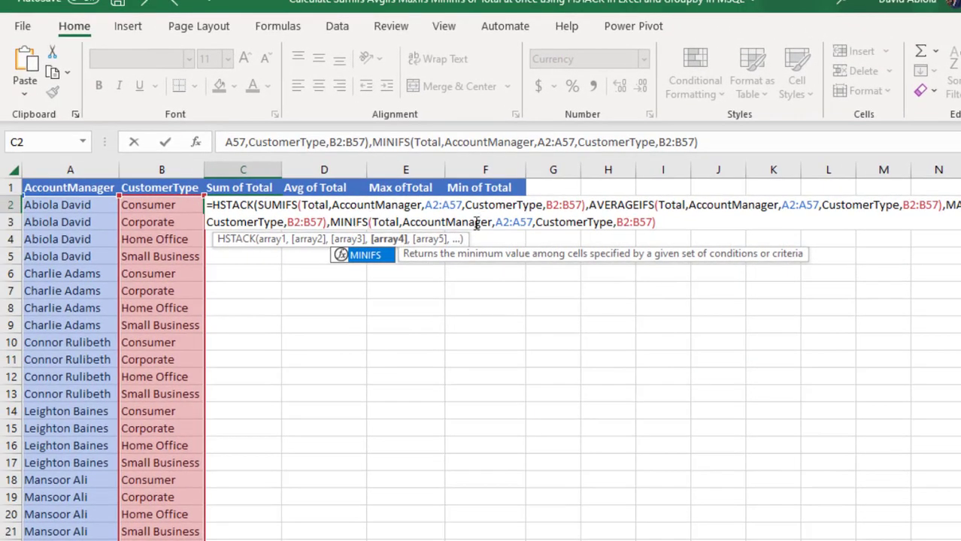
Step: Close the HSTACK function after the MINIFS array and enter the formula in cell C2
click(661, 223)
text())
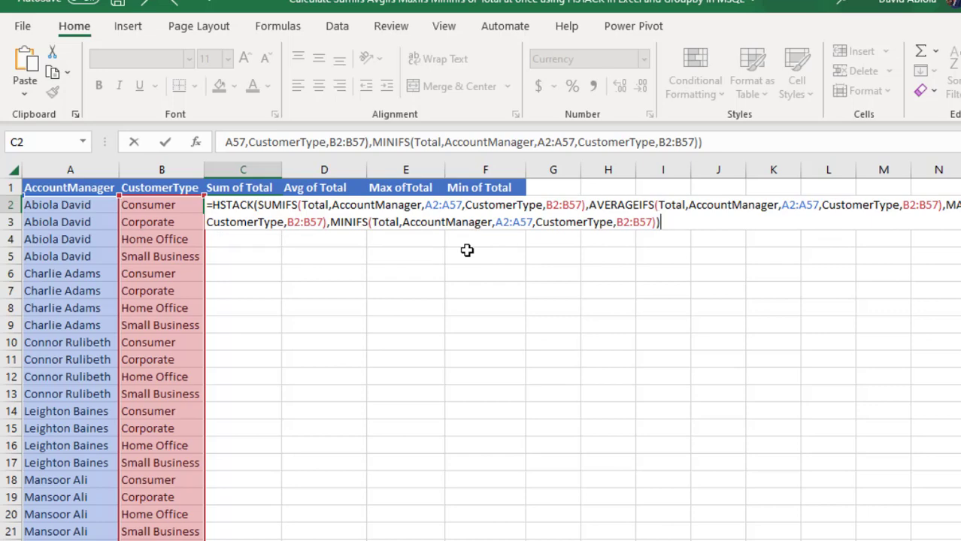
key(ctrl+Return)
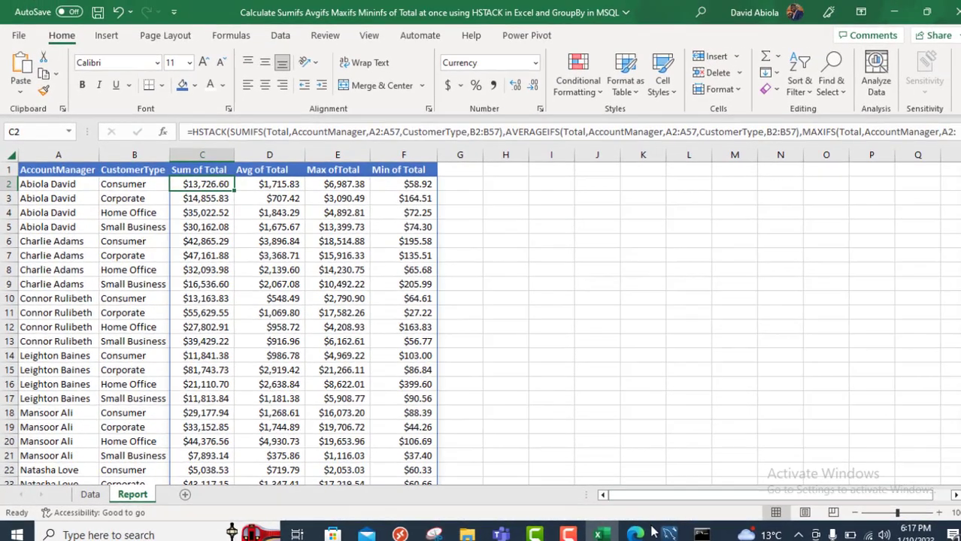
Step: Switch to Command Prompt and log in to MySQL with mysql -u root -p, entering the account password
click(669, 534)
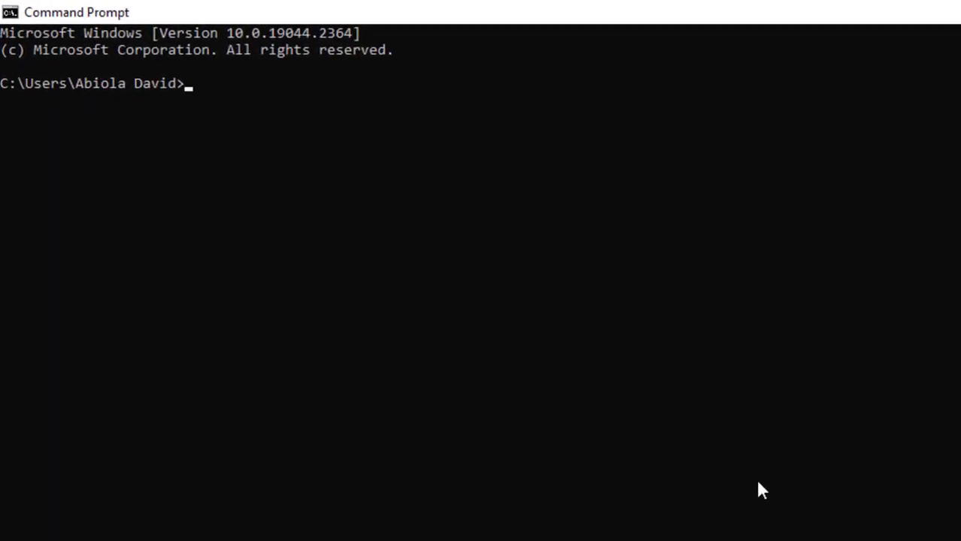
text(mysql -u root -p)
key(Return)
text(***********)
key(Return)
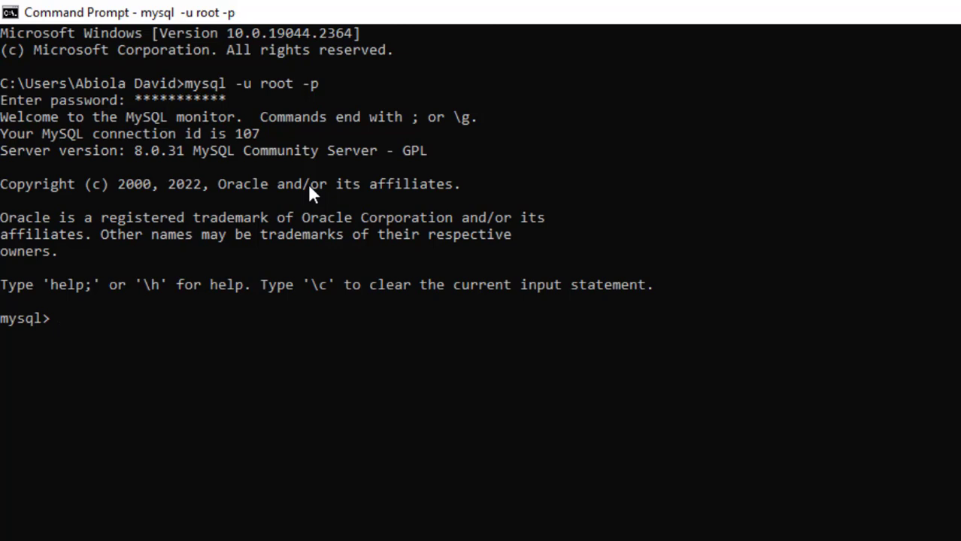
Step: Run select * from sales.fsales; to list all rows of the table, and view the end of the output
text(select * from s)
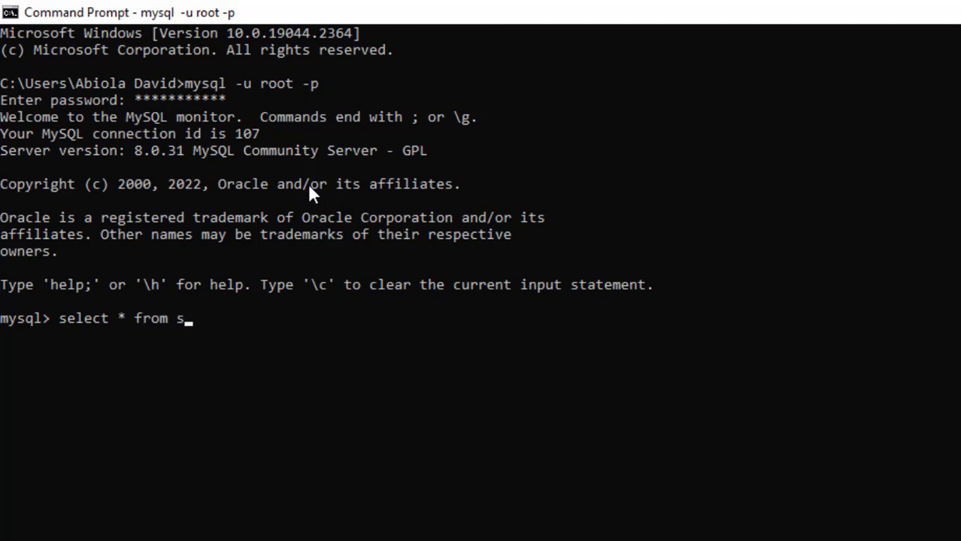
text(ales.fsales;)
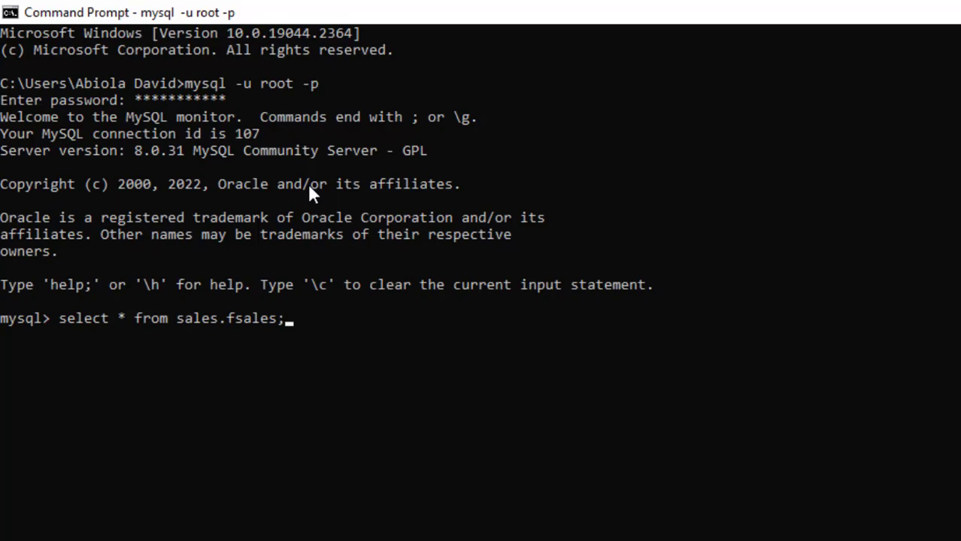
key(Return)
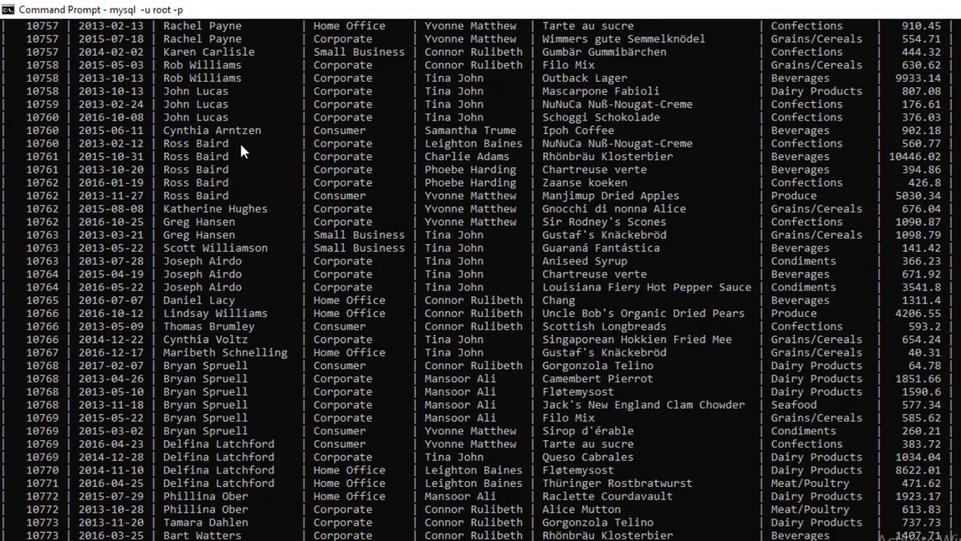
scroll(239, 151, down, 2)
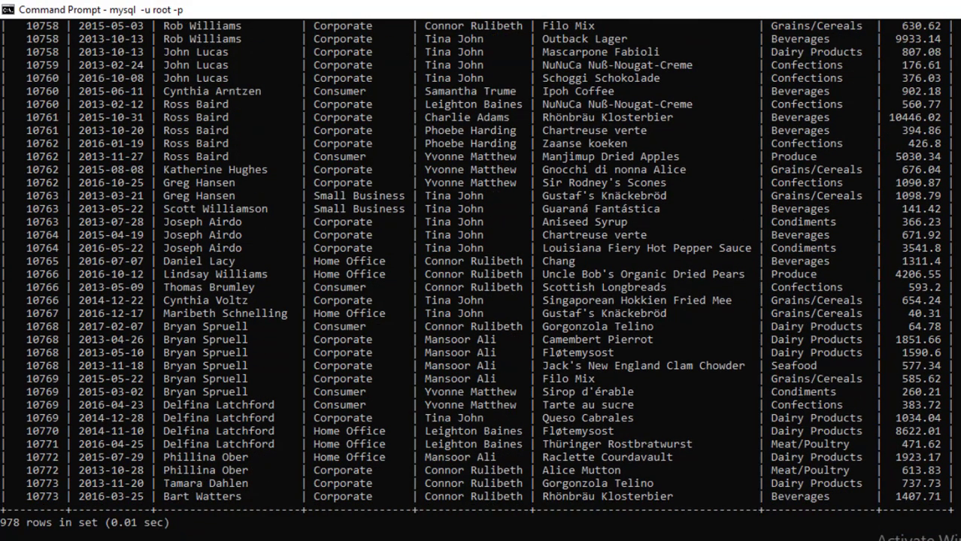
scroll(477, 281, down, 2)
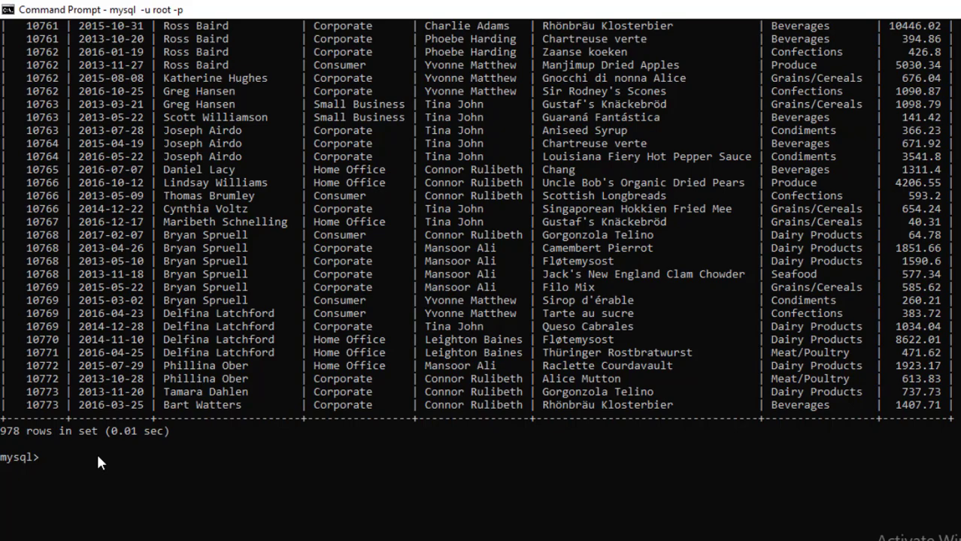
Step: Start a query with Select AccountManager, CustomerType, format(sum(total), checking the Total column in MySQL Workbench
text(Select AccountMa)
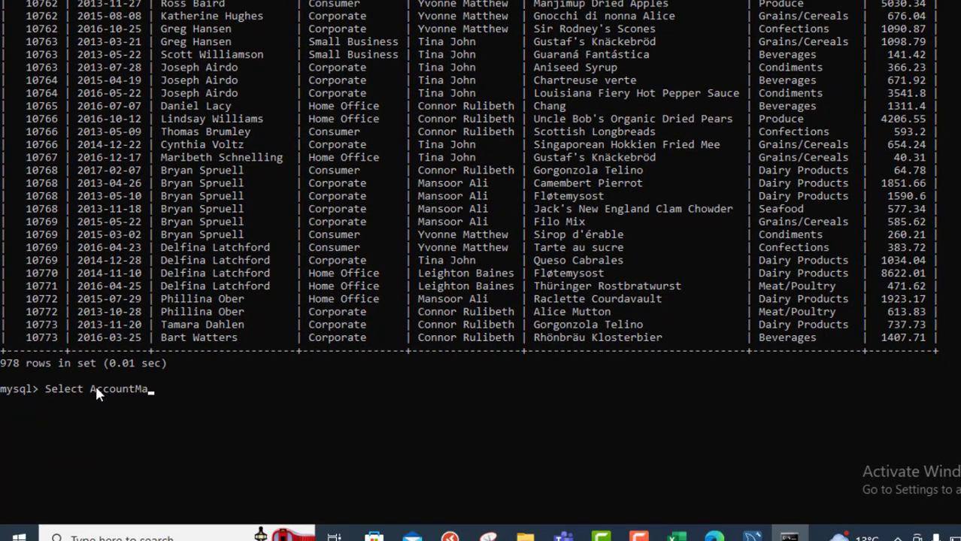
text(nager, CustomerType)
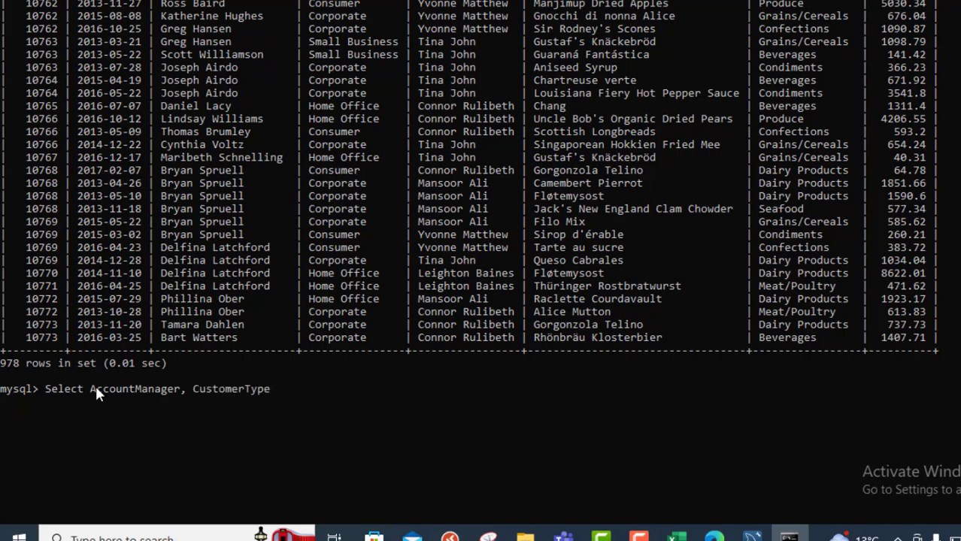
text(,)
text(format(sum)
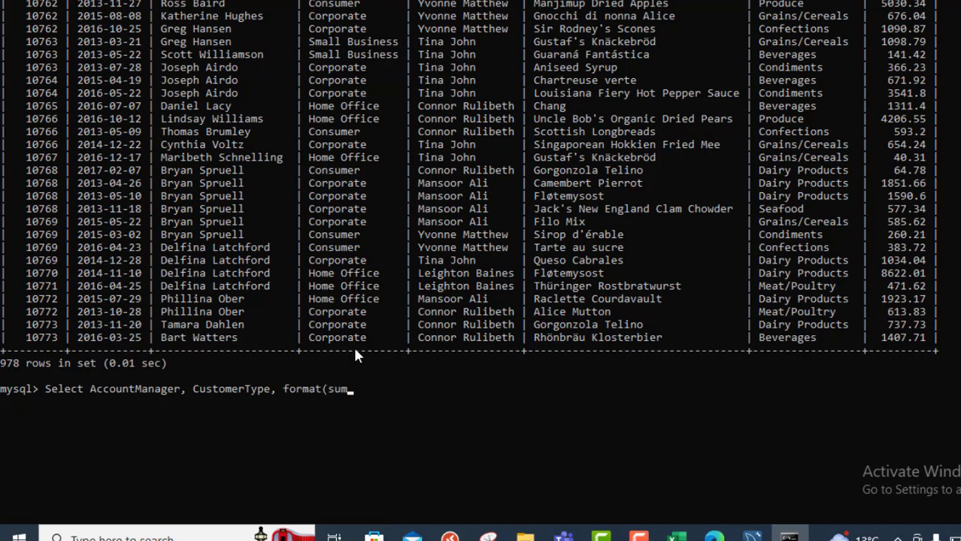
text((total)
click(751, 535)
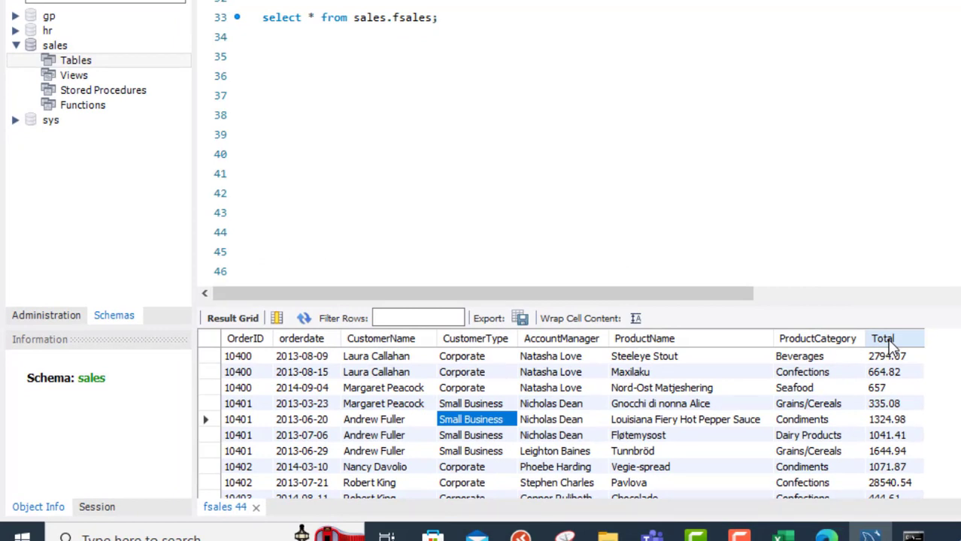
click(913, 535)
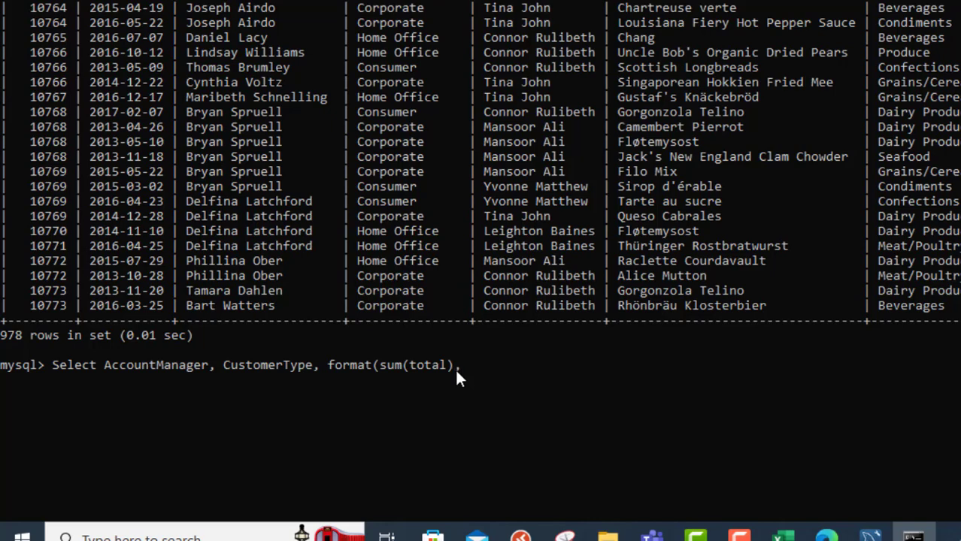
Step: Format the sum to 2 decimals, alias it as 'Sum of Total', and continue the query on a new line
text(,2) as '')
key(Left)
text(Sum of to)
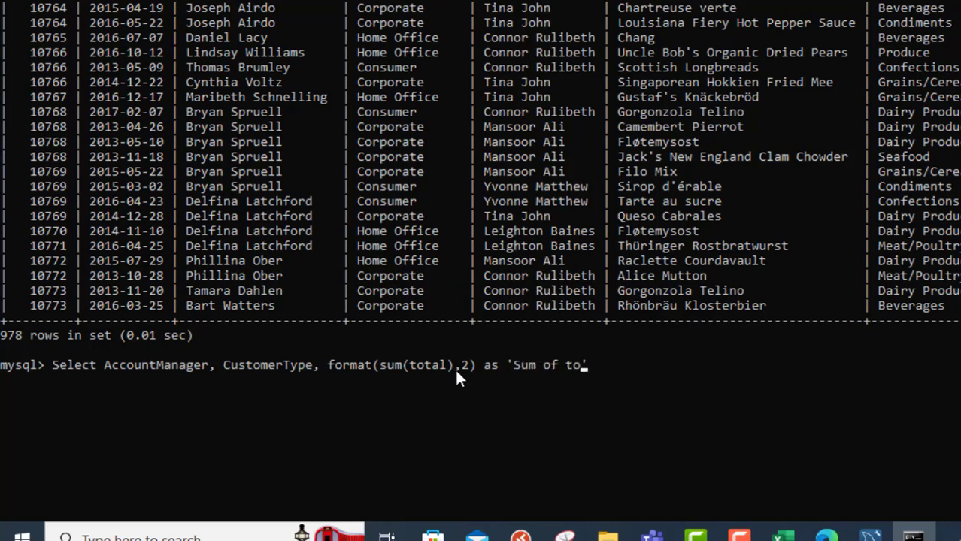
text(tal)
key(BackSpace)
key(BackSpace)
key(BackSpace)
key(BackSpace)
key(BackSpace)
text(Total)
key(Right)
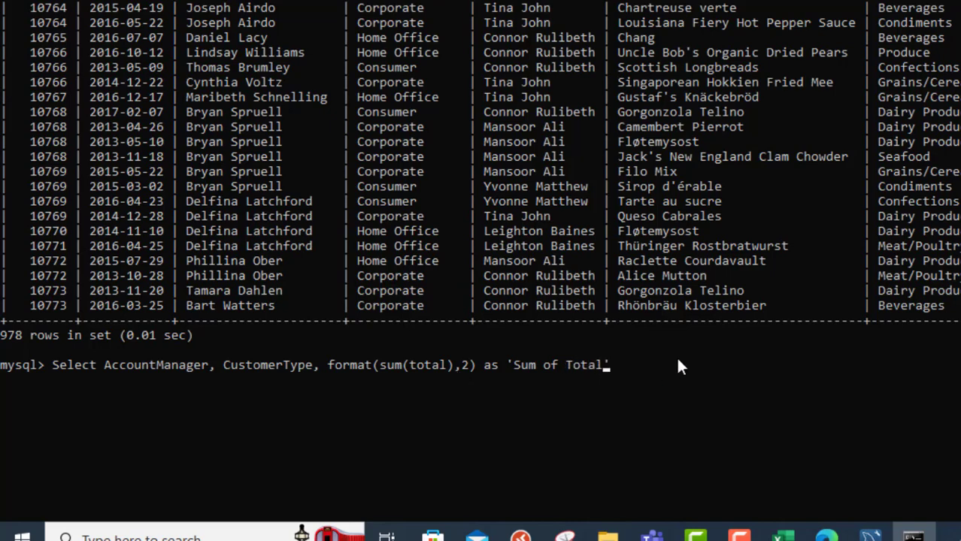
text(,)
key(Return)
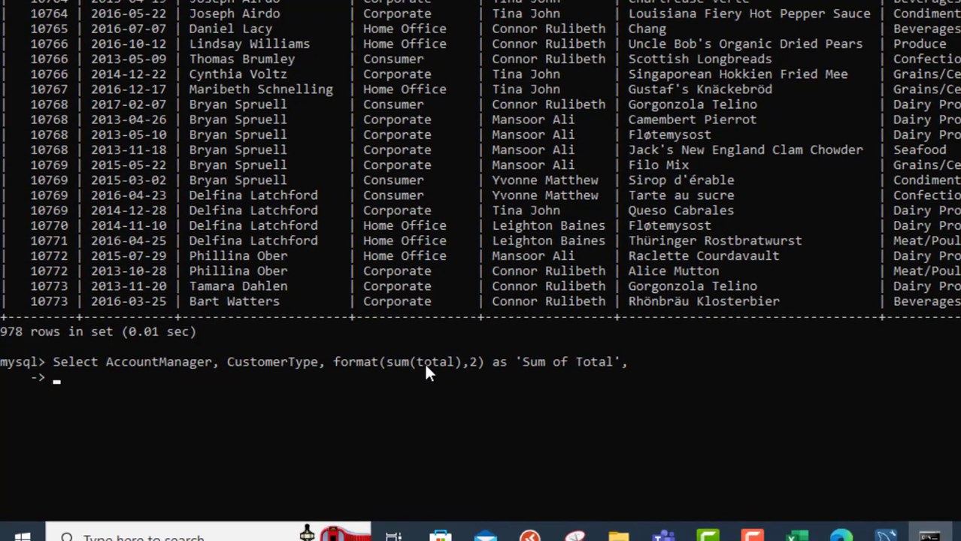
Step: Add format(avg(total),2) as 'Avg of Total' to the query and continue on a new line
text(formay)
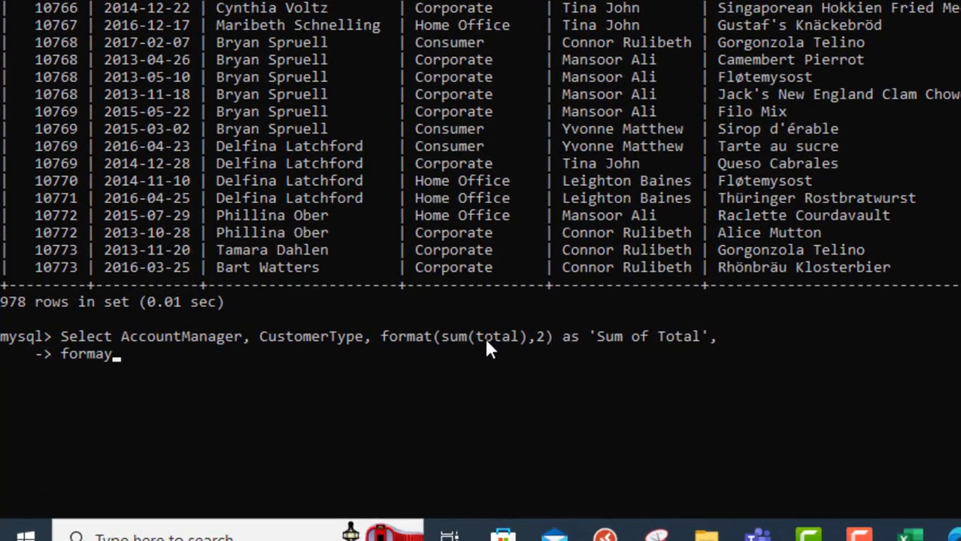
key(BackSpace)
text(t(avg(total))
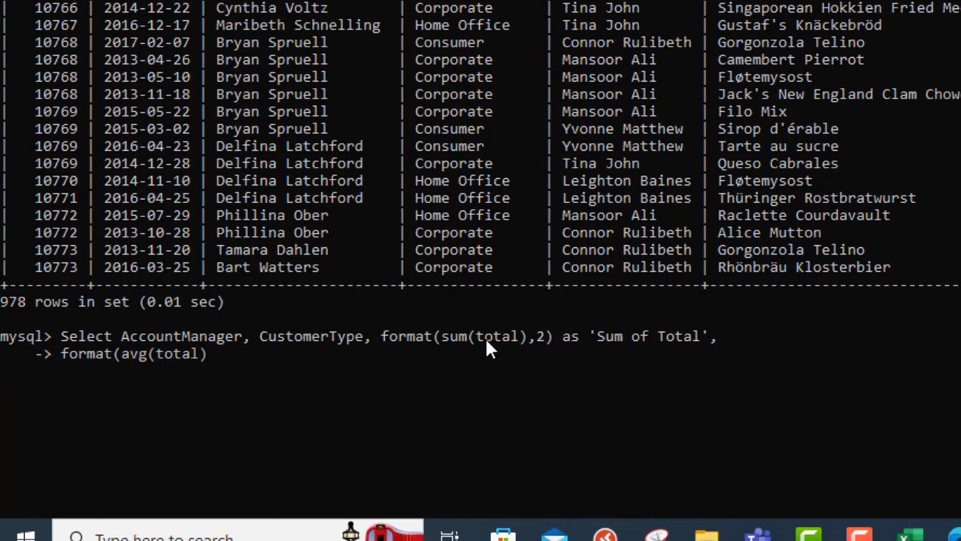
text(,2) as 'Avg)
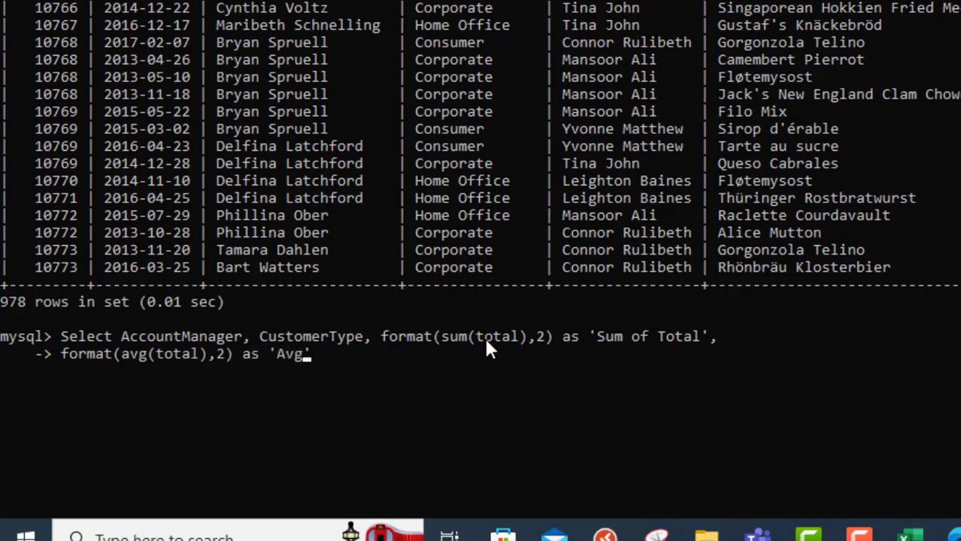
text( of Tot'al')
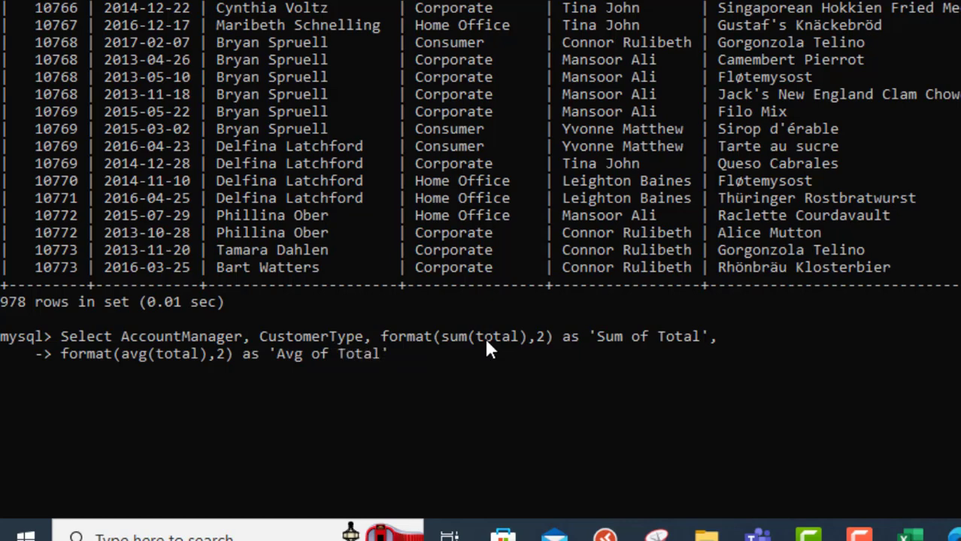
text(,)
key(Return)
Step: Add format(max(total),2) as 'Max of Total' to the query and continue on a new line
text(format)
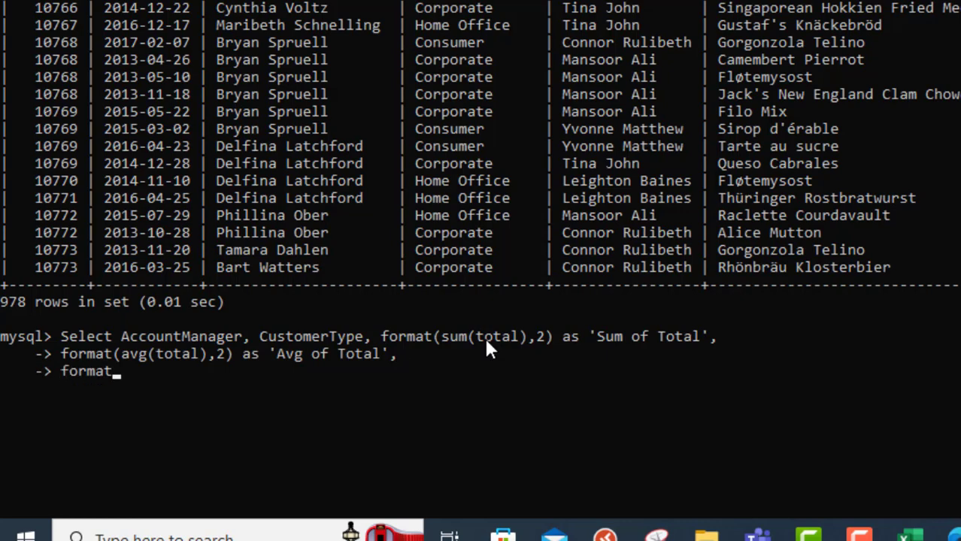
text((max(total)
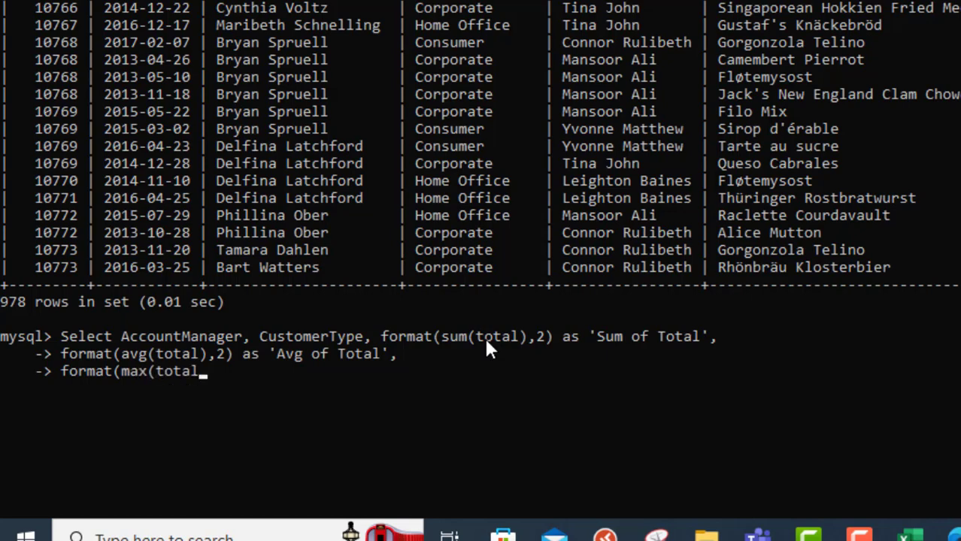
text(),2) as ")
key(BackSpace)
text('Ma)
text(')
key(Left)
text(M)
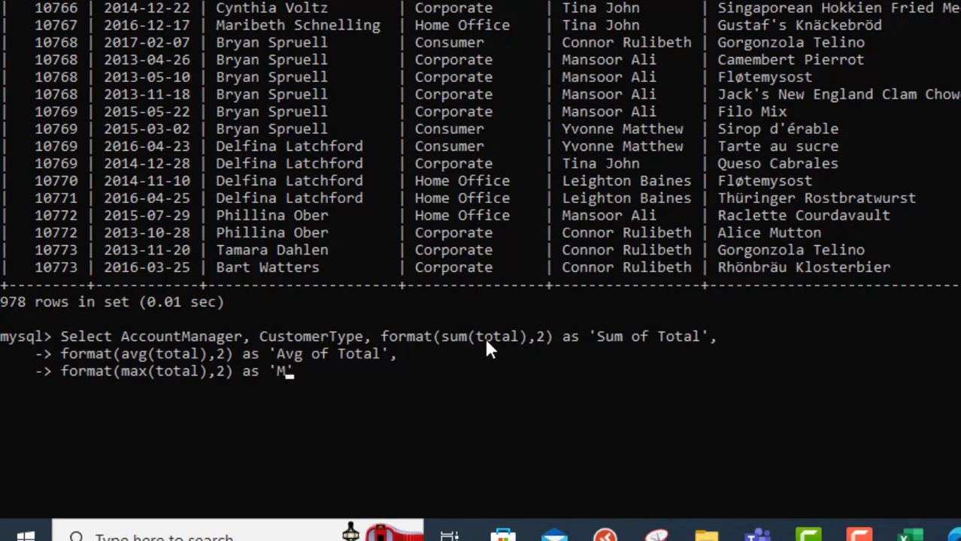
text(ax of total)
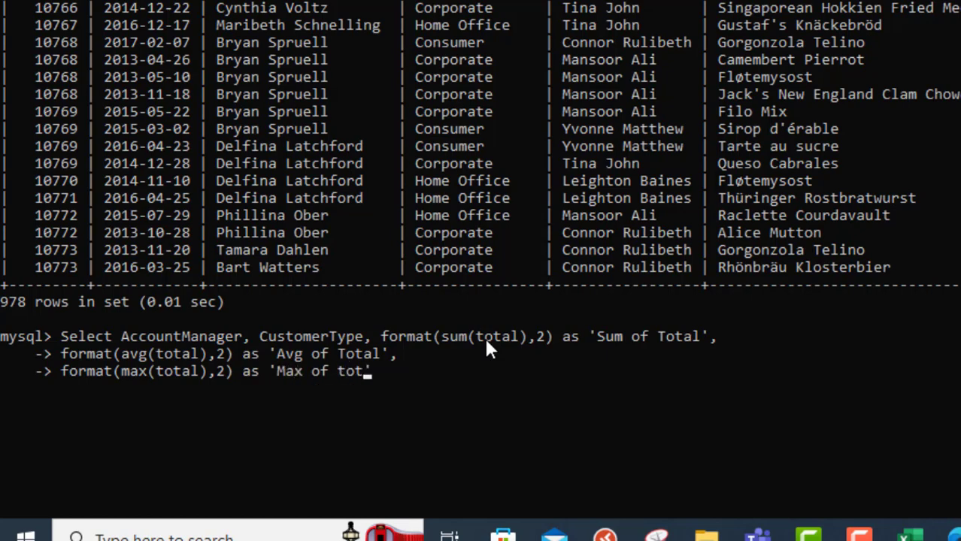
key(BackSpace)
key(BackSpace)
key(BackSpace)
key(BackSpace)
key(BackSpace)
text(Total)
key(Right)
text(,)
key(Return)
Step: Add format(min(total),2) as 'Min of Total' as the last selected column and continue on a new line
text(format)
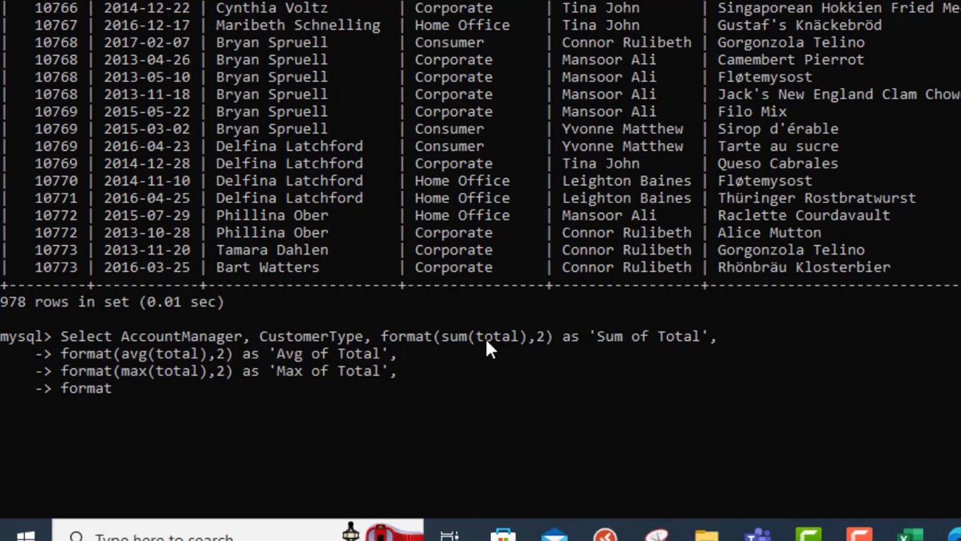
text((min(total),)
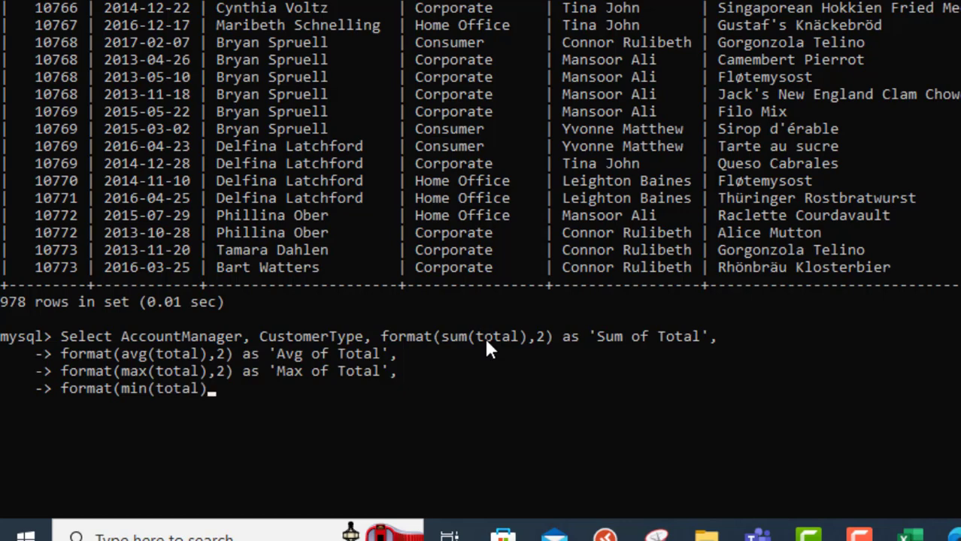
text(2))
text( as '')
text(Min )
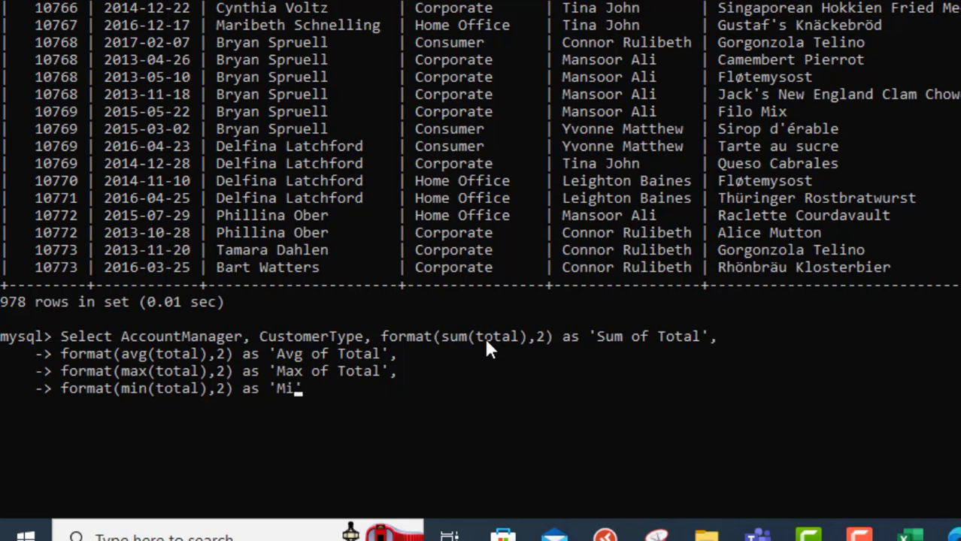
text(of tot)
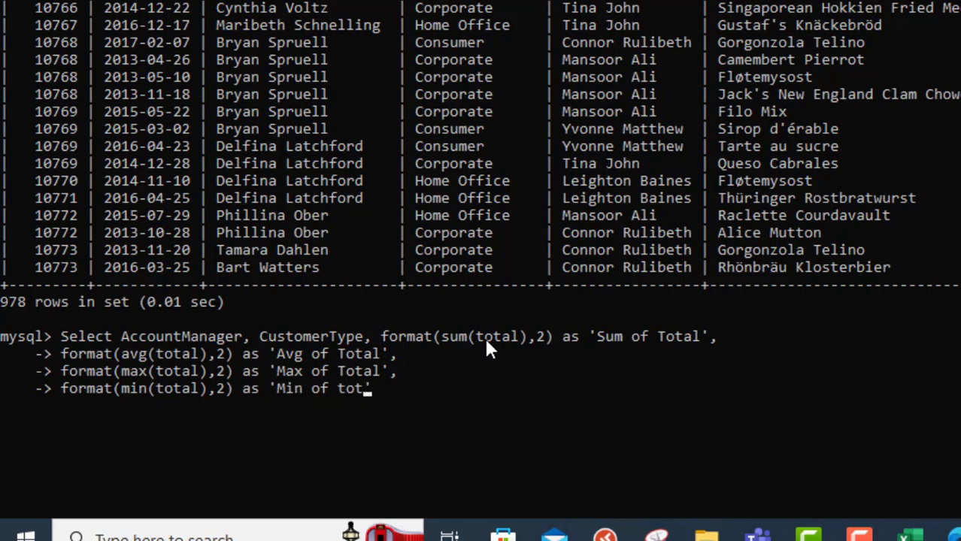
key(BackSpace)
key(BackSpace)
key(BackSpace)
text(Total)
key(Return)
Step: Add the clause from sales.fsales to the query and continue on a new line
text(form)
key(BackSpace)
key(BackSpace)
key(BackSpace)
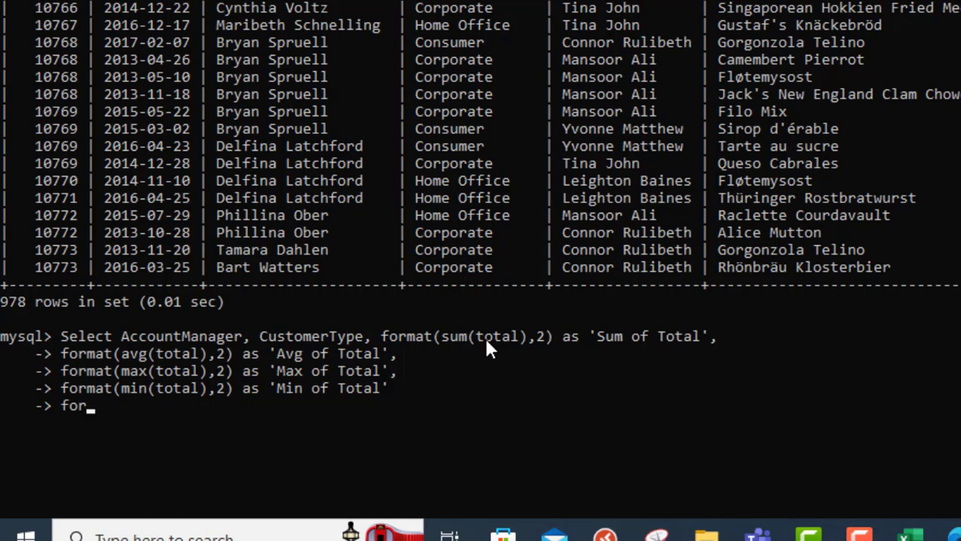
text(rom sales.fsales)
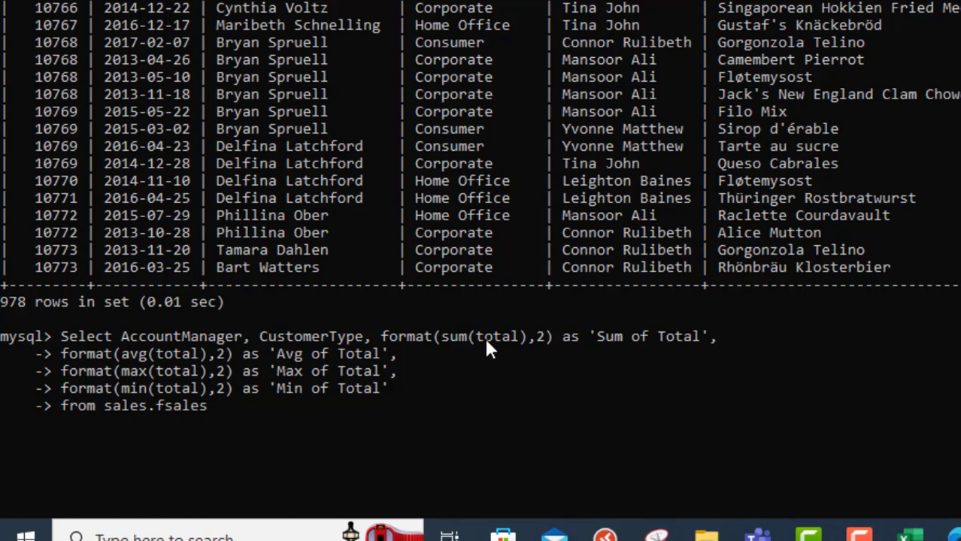
key(Return)
Step: Group the query by AccountManager, CustomerType and continue on a new line
text(Group By )
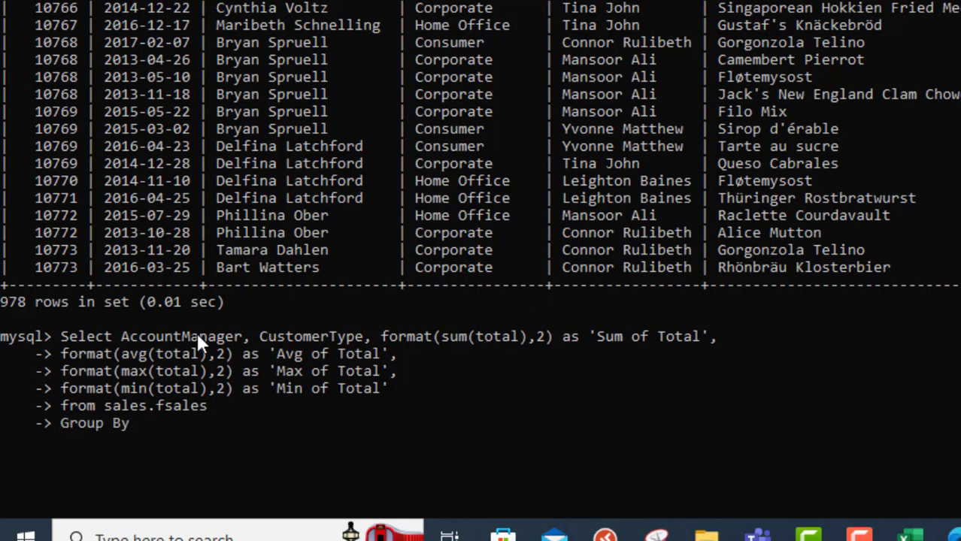
text(Acc)
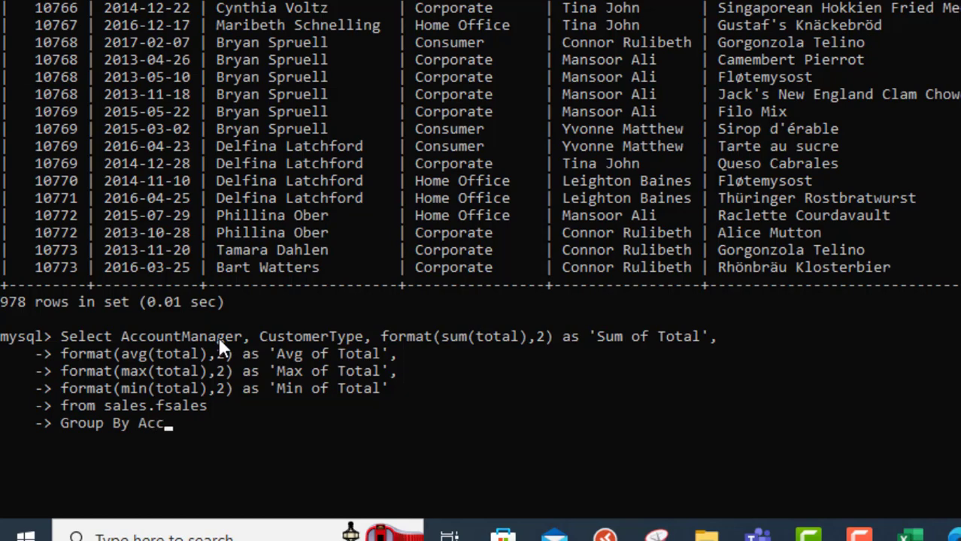
text(ountManager, )
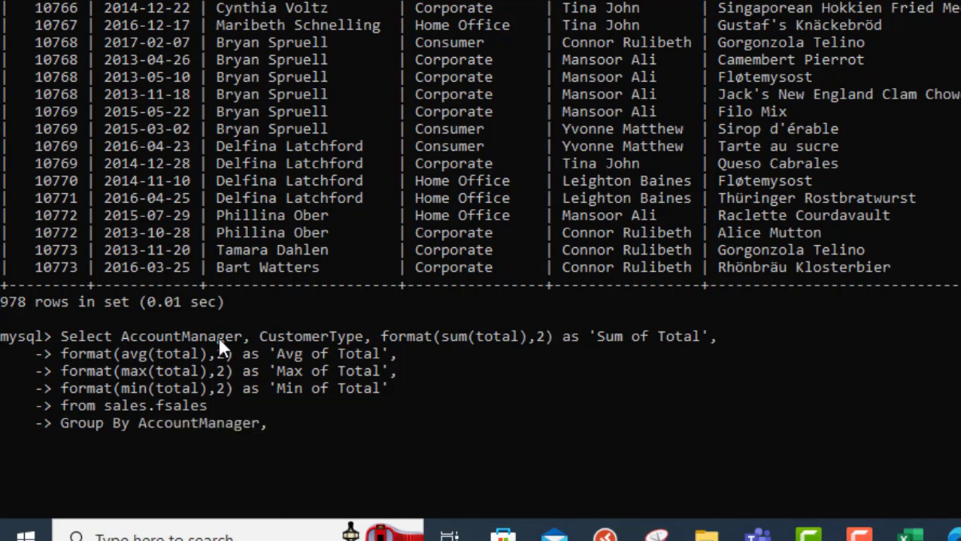
text(CustomerType)
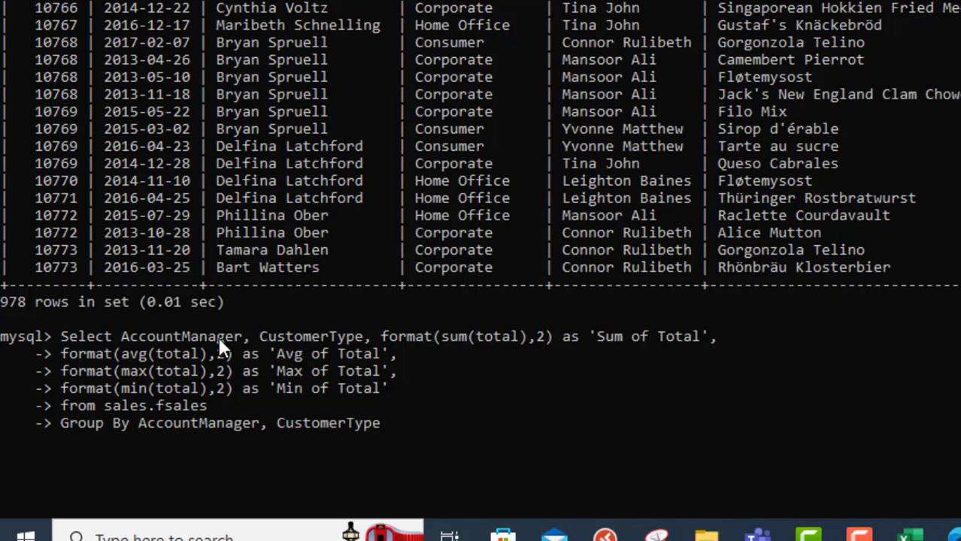
key(Return)
Step: Order the query by AccountManager, end it with a semicolon and run it
text(Order by)
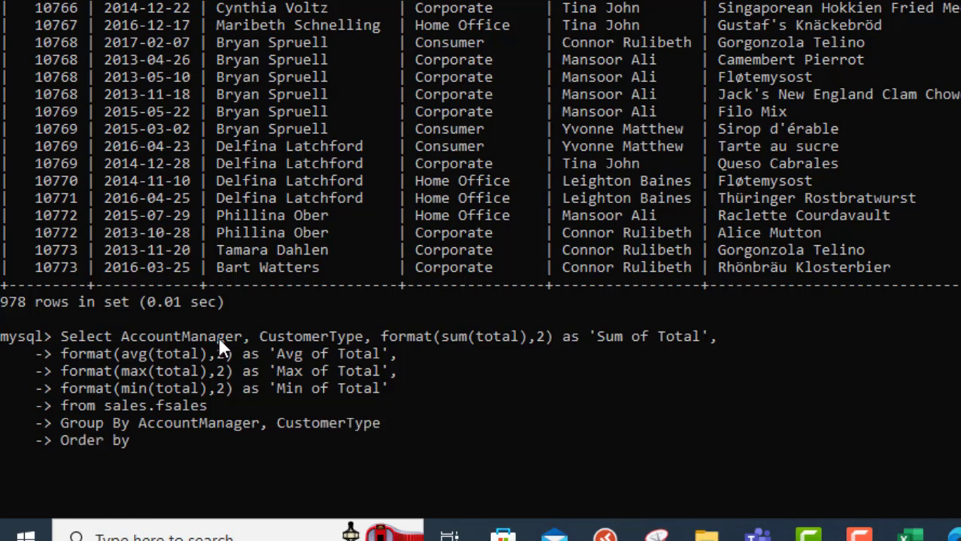
text( AccountManagere)
key(BackSpace)
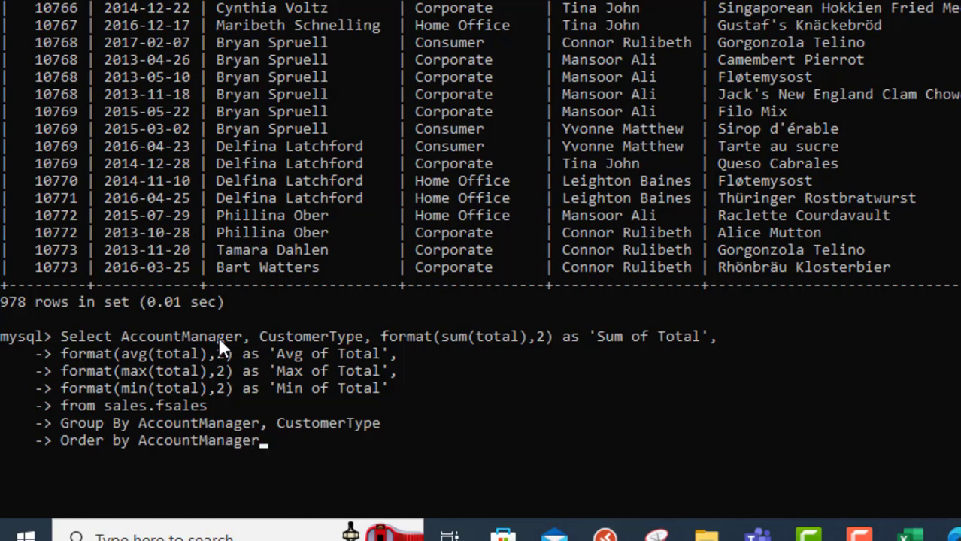
text(;)
key(Return)
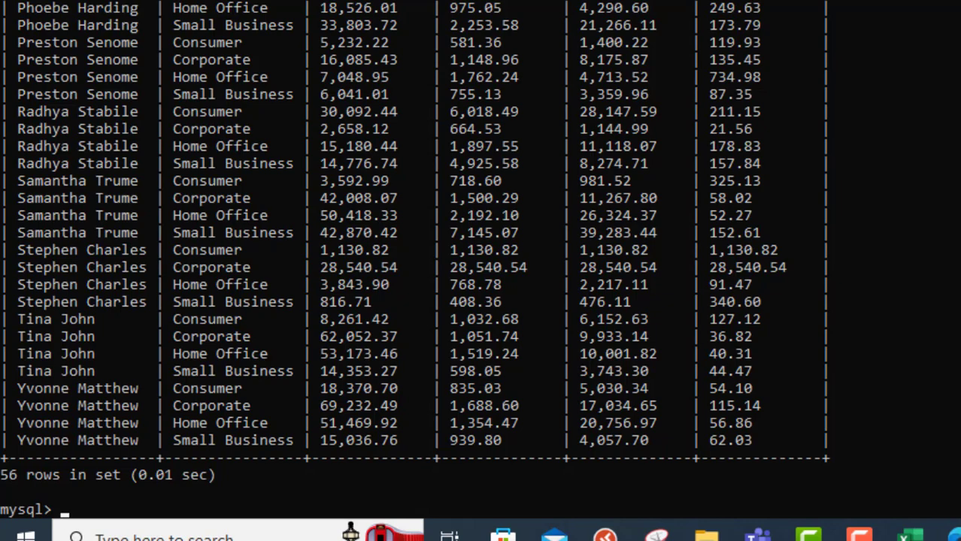
Step: Compare the start of the query output with the summary in Excel, checking the ninth output row against worksheet row 10
scroll(414, 259, up, 4)
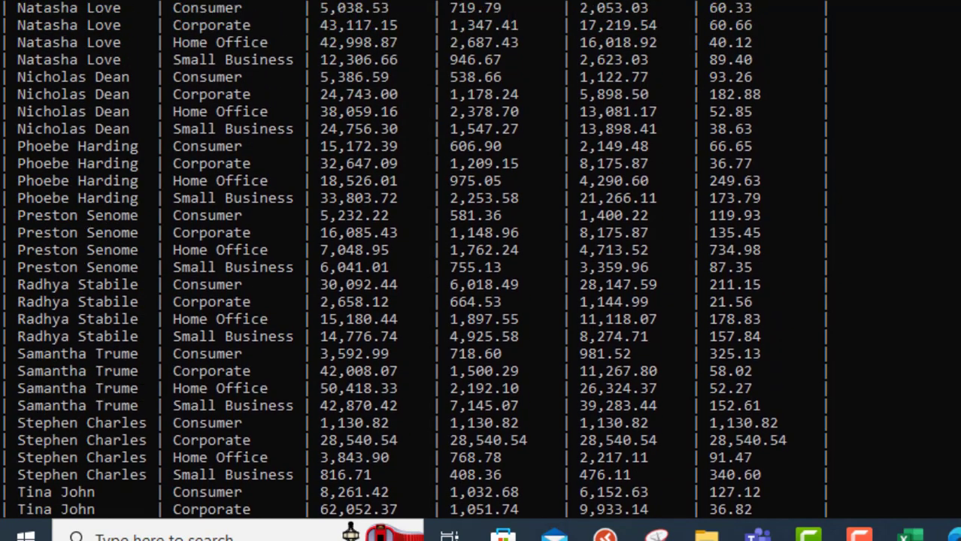
scroll(413, 259, up, 4)
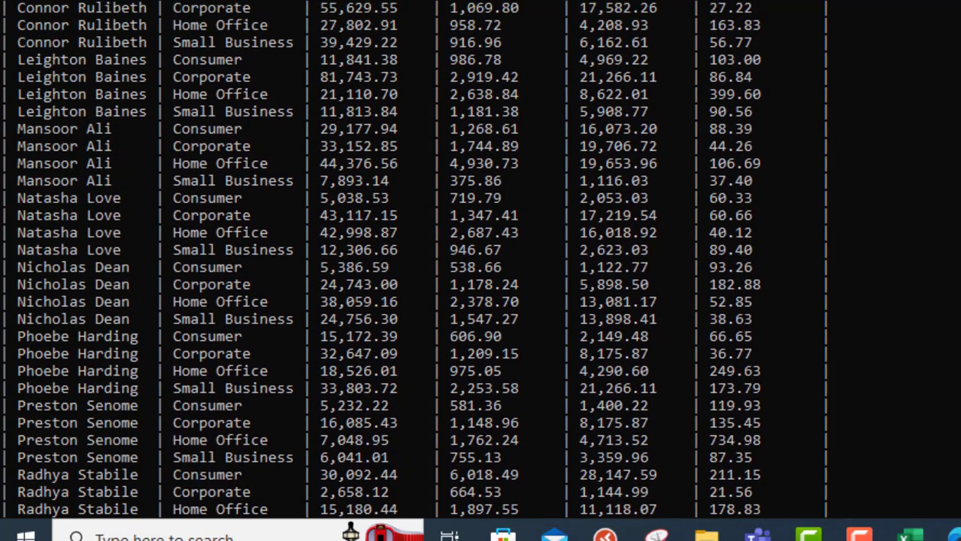
scroll(414, 259, up, 1)
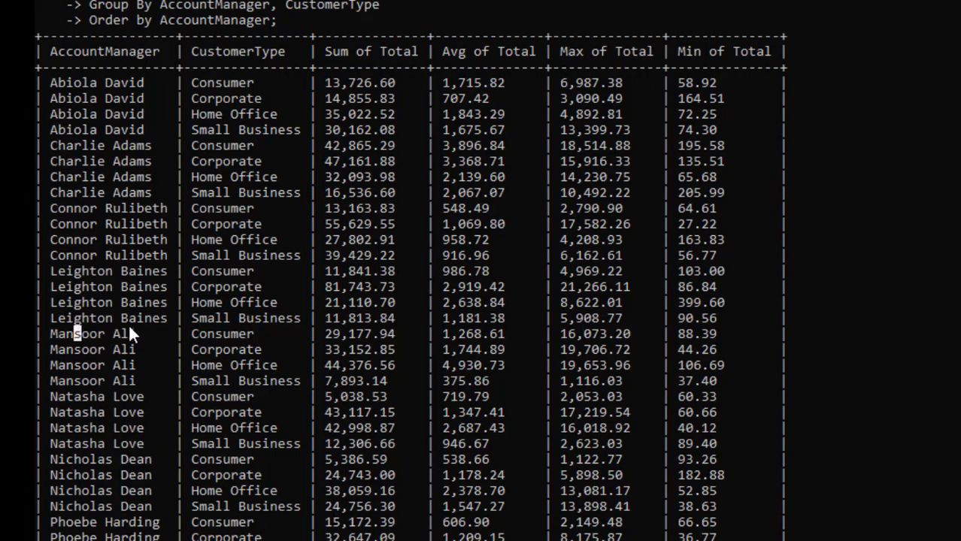
click(72, 195)
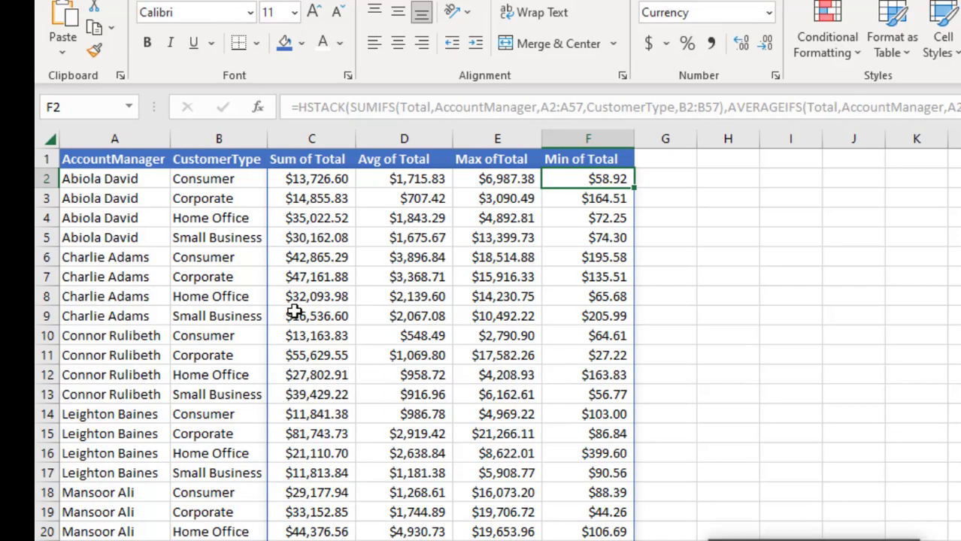
click(47, 336)
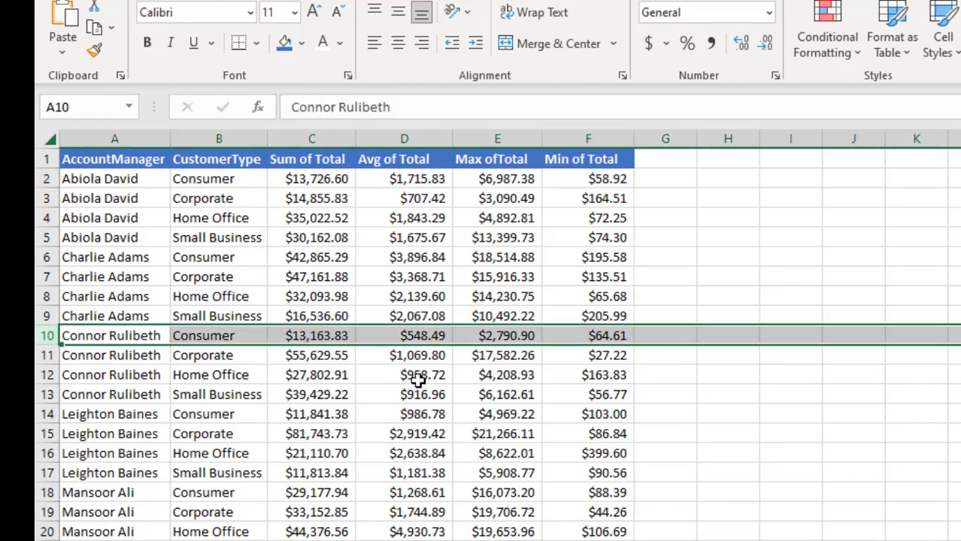
click(585, 418)
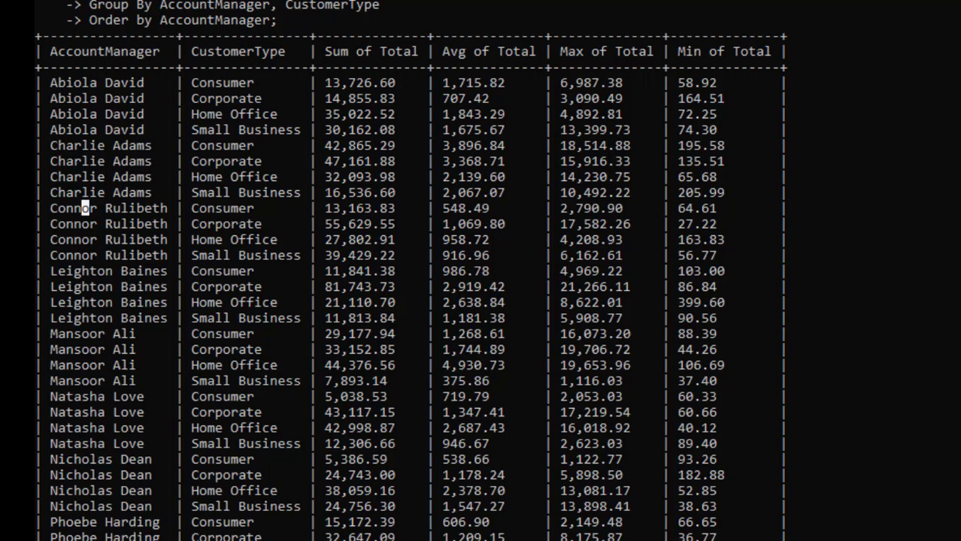
scroll(411, 301, up, 2)
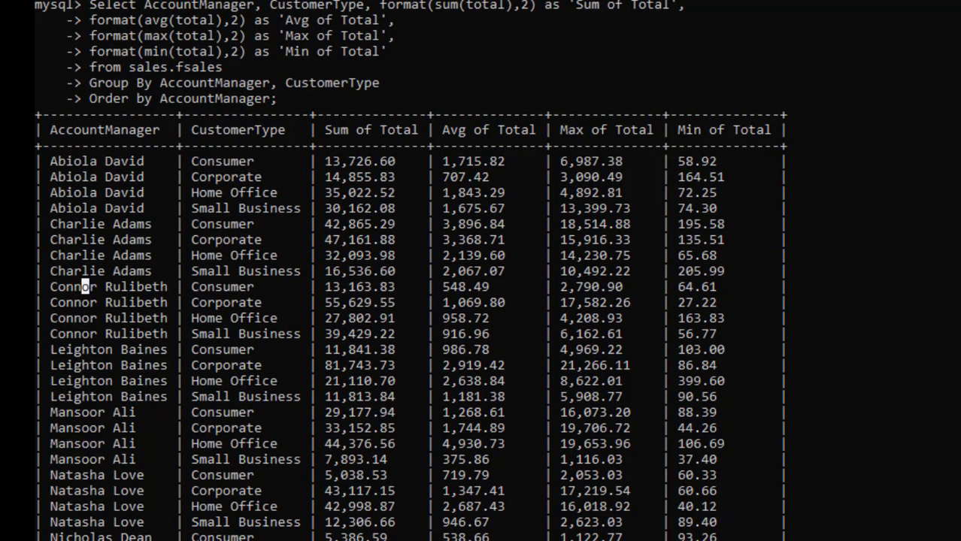